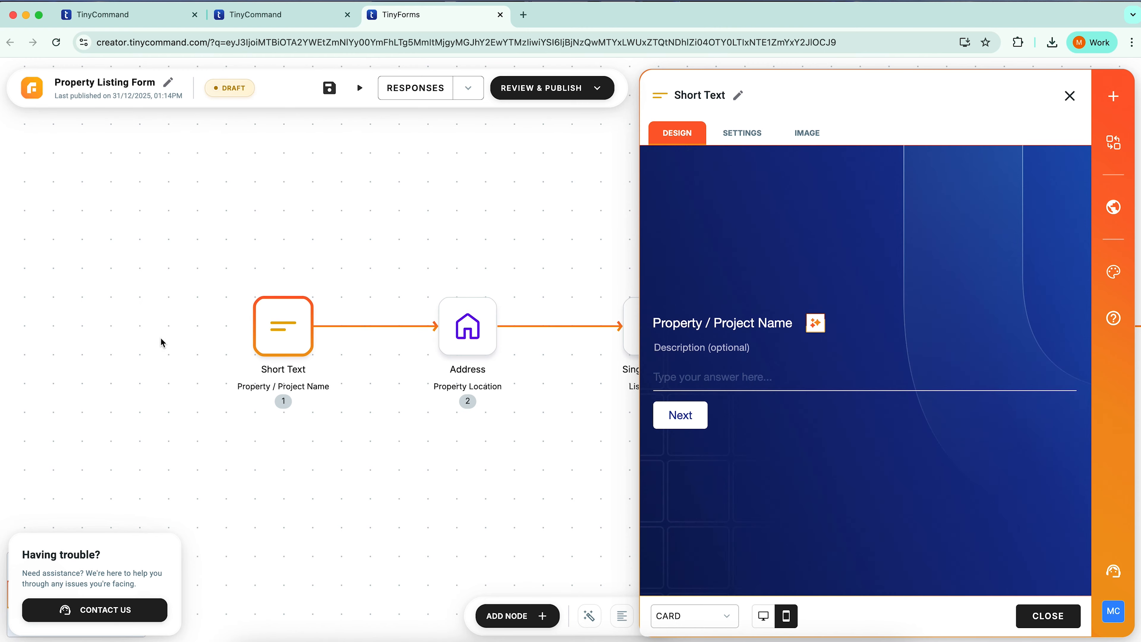
# Step: Review the Property Listing Form's question nodes in order, from Property Location through to Target Buyer Profile
pyautogui.click(460, 322)
pyautogui.click(460, 323)
pyautogui.click(456, 327)
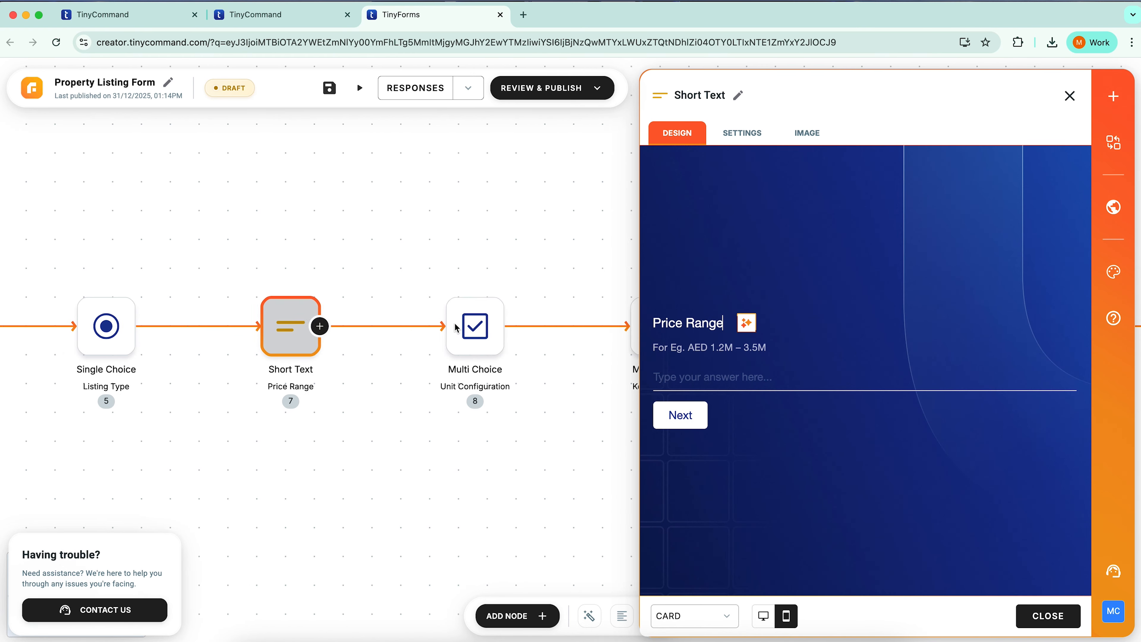
pyautogui.click(456, 327)
pyautogui.click(455, 327)
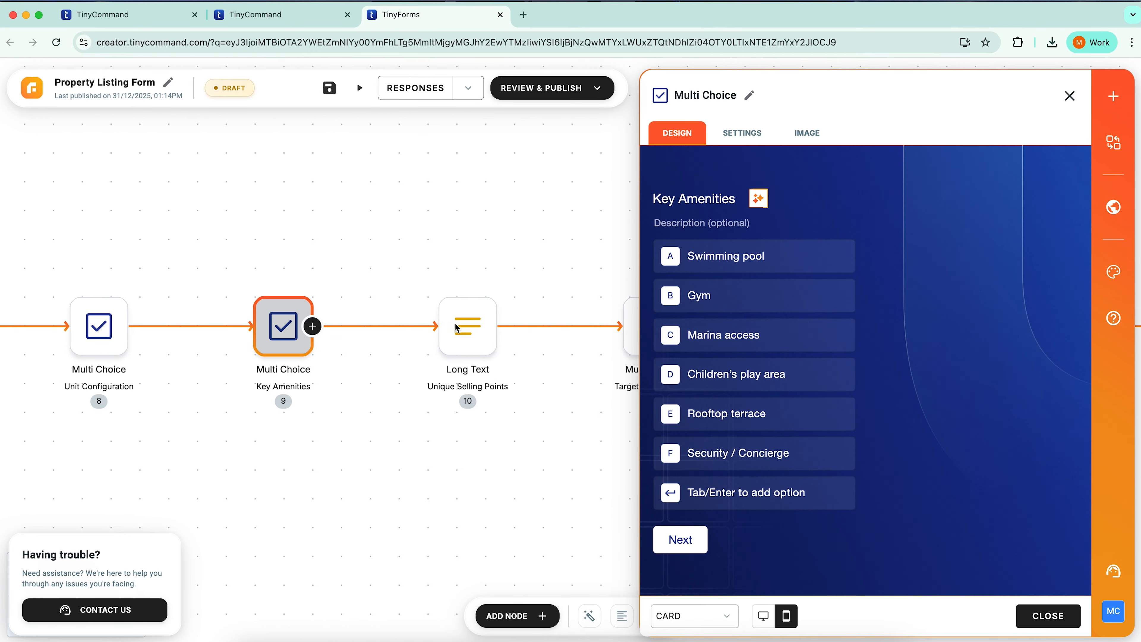
pyautogui.click(456, 327)
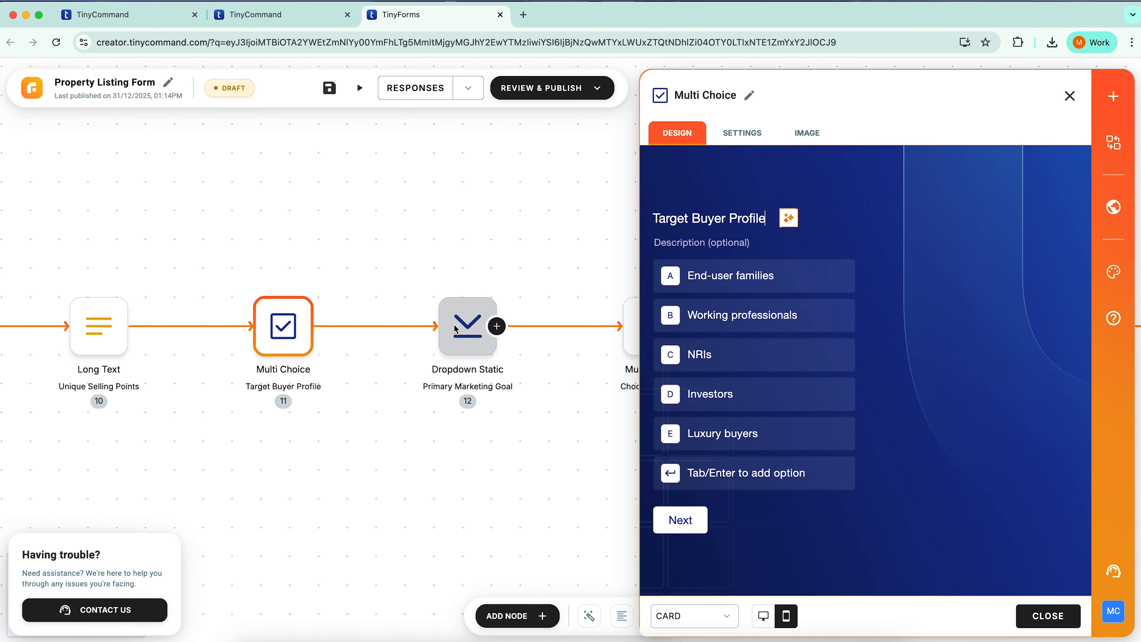
# Step: Review the form's Primary Marketing Goal and Choose Platform questions and the photo/video upload nodes for each room
pyautogui.click(476, 332)
pyautogui.click(484, 338)
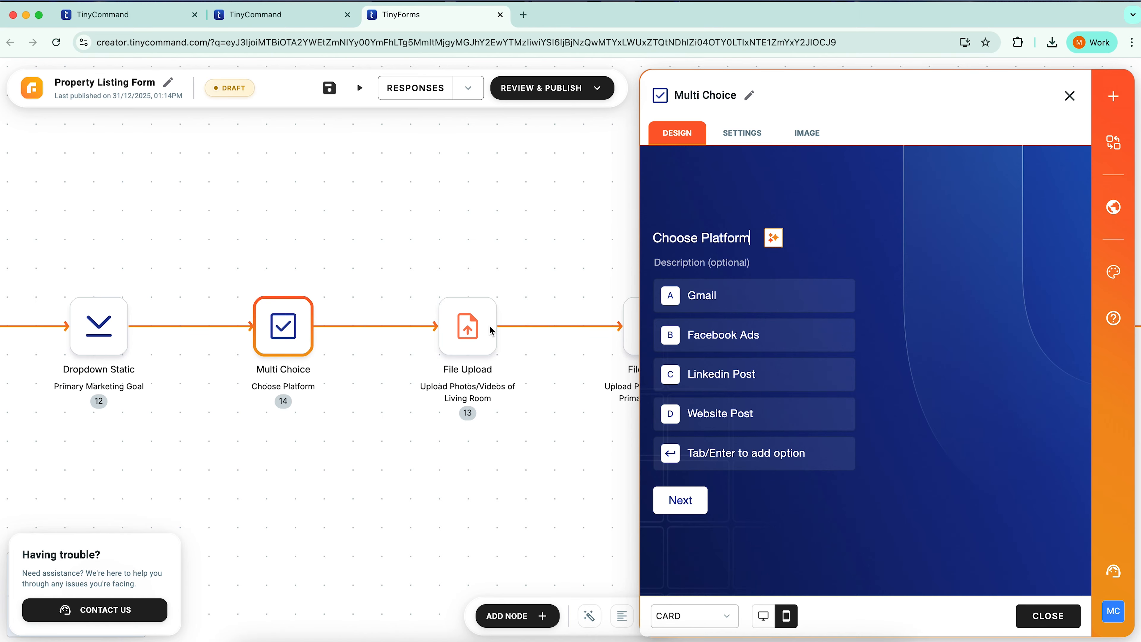
pyautogui.click(494, 325)
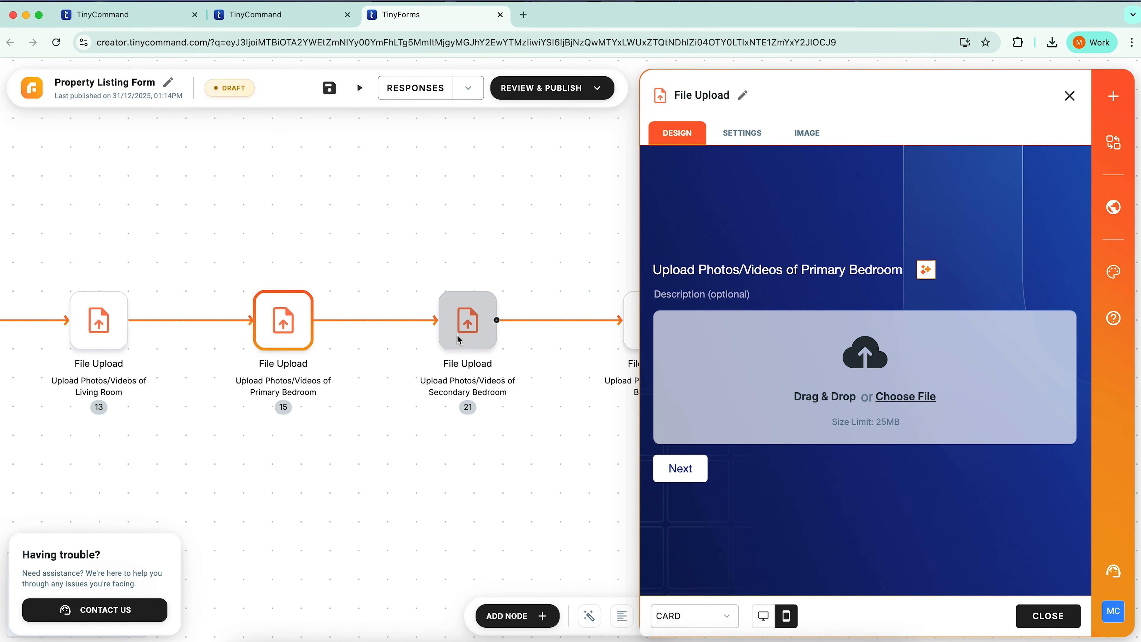
pyautogui.click(463, 334)
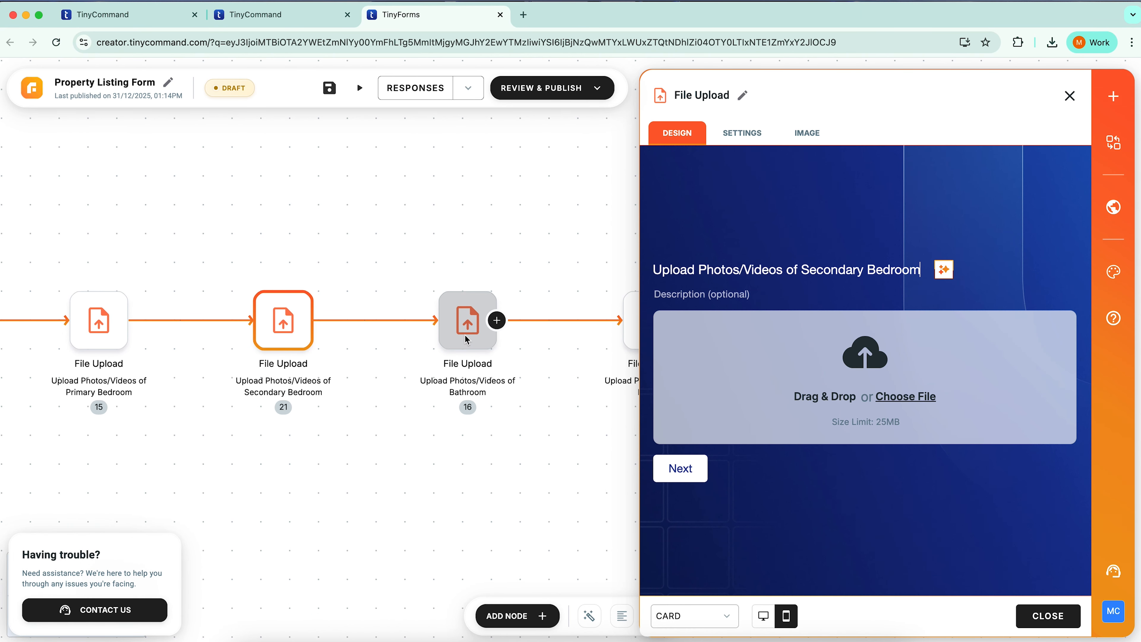
pyautogui.click(467, 339)
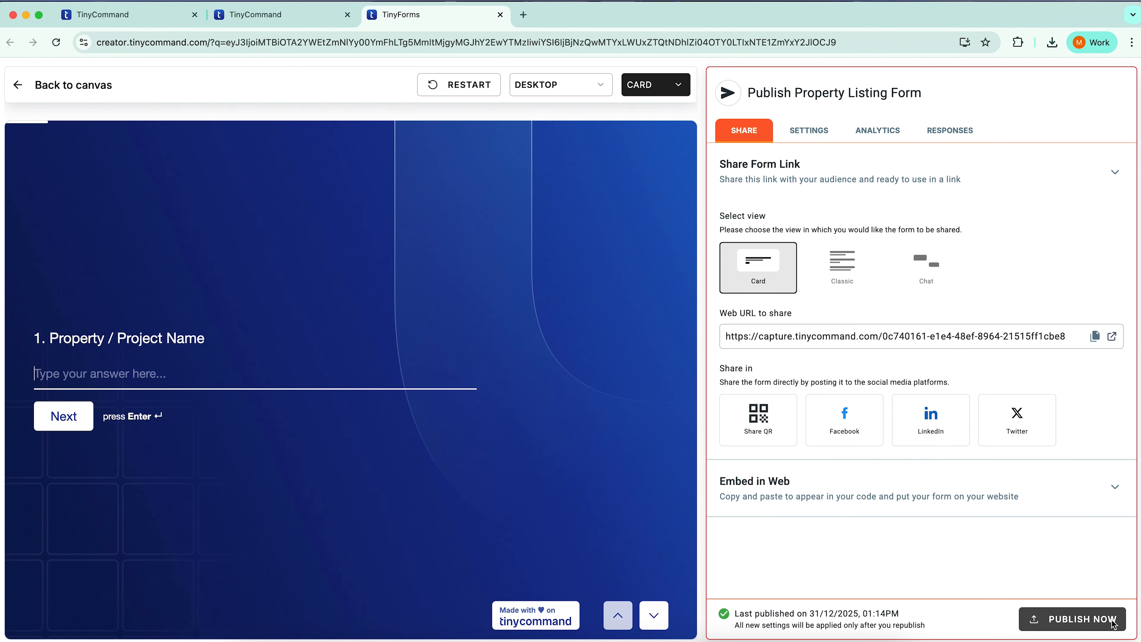
# Step: Publish the Property Listing Form and look through the columns of the Property Listing response table
pyautogui.click(1113, 623)
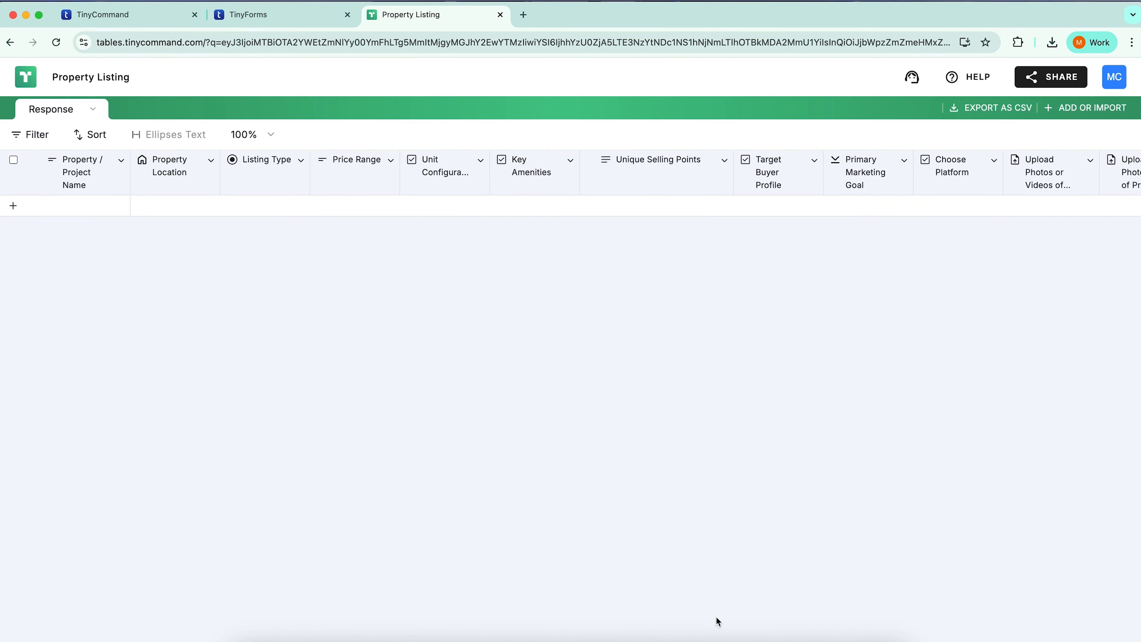
pyautogui.hscroll(10, 716, 620)
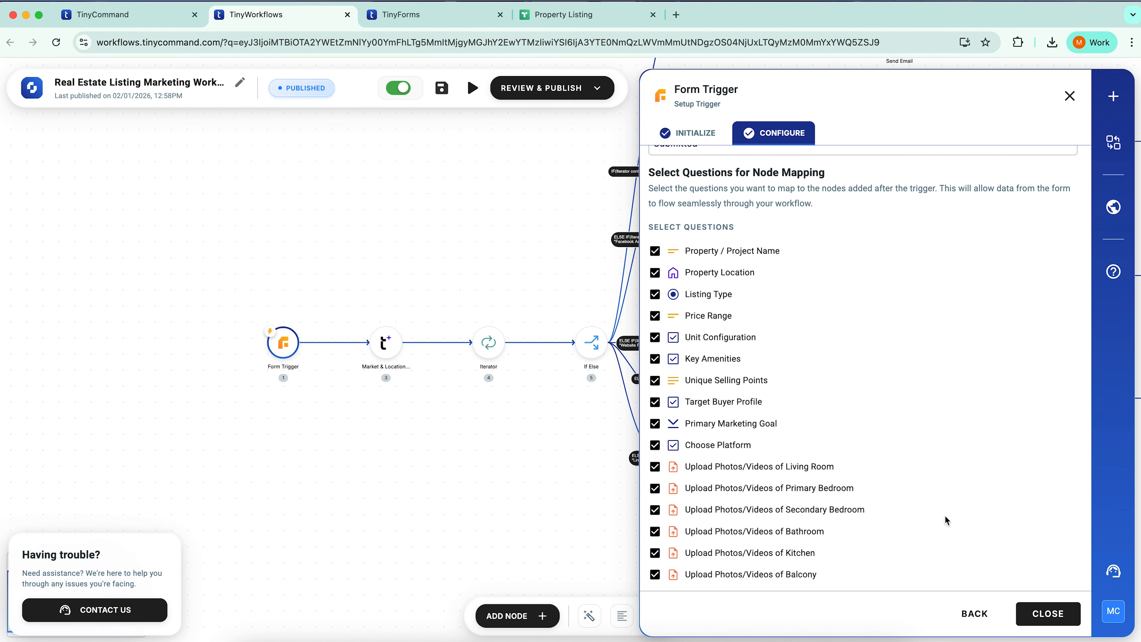
# Step: Close the workflow's Form Trigger settings and examine the Market & Location Researcher's persona, query and output format
pyautogui.click(1047, 616)
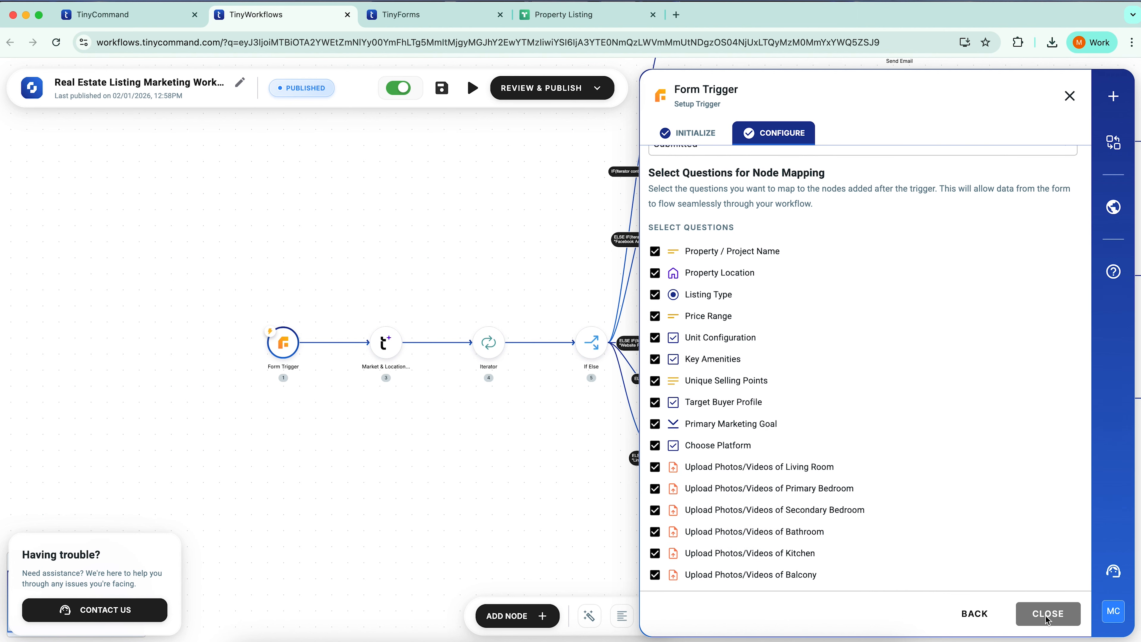
pyautogui.click(384, 343)
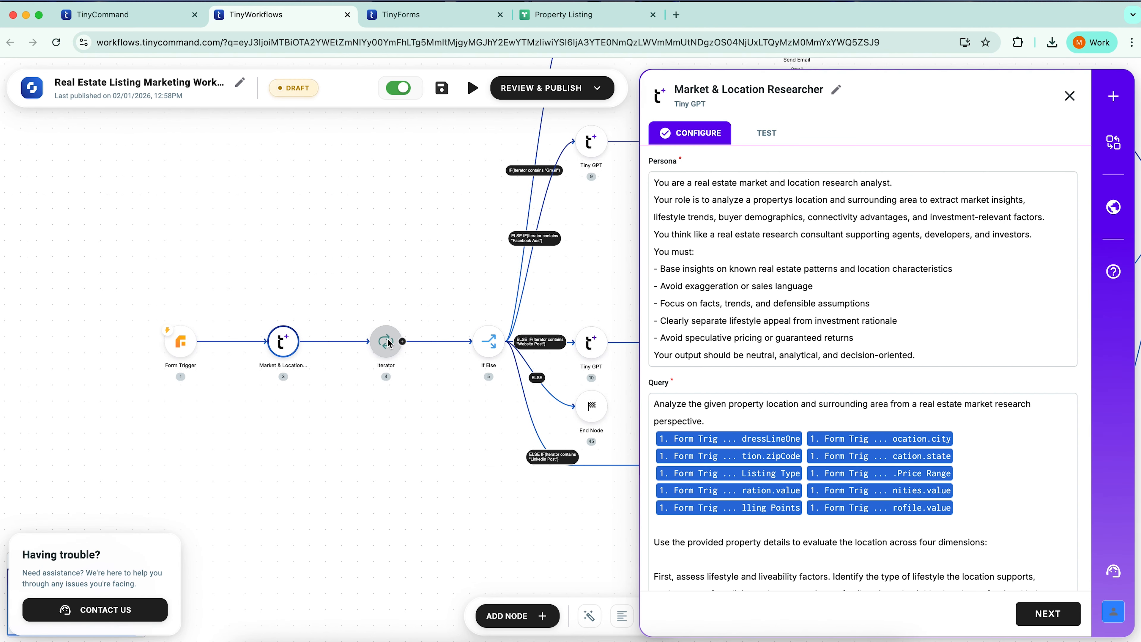
pyautogui.scroll(-4, 890, 319)
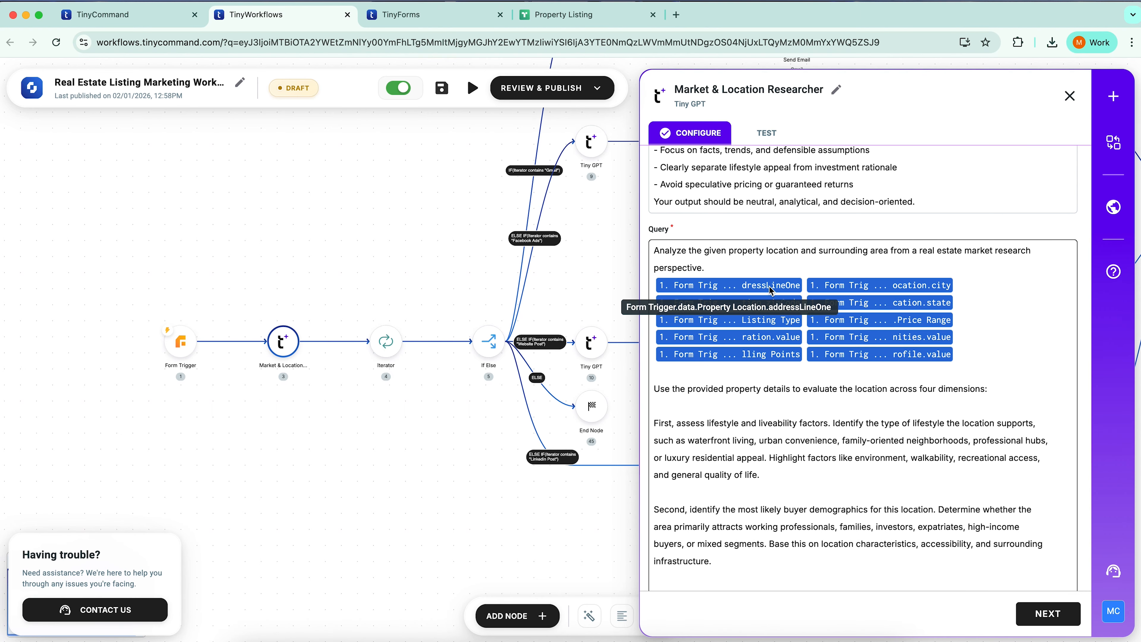
pyautogui.scroll(-10, 763, 359)
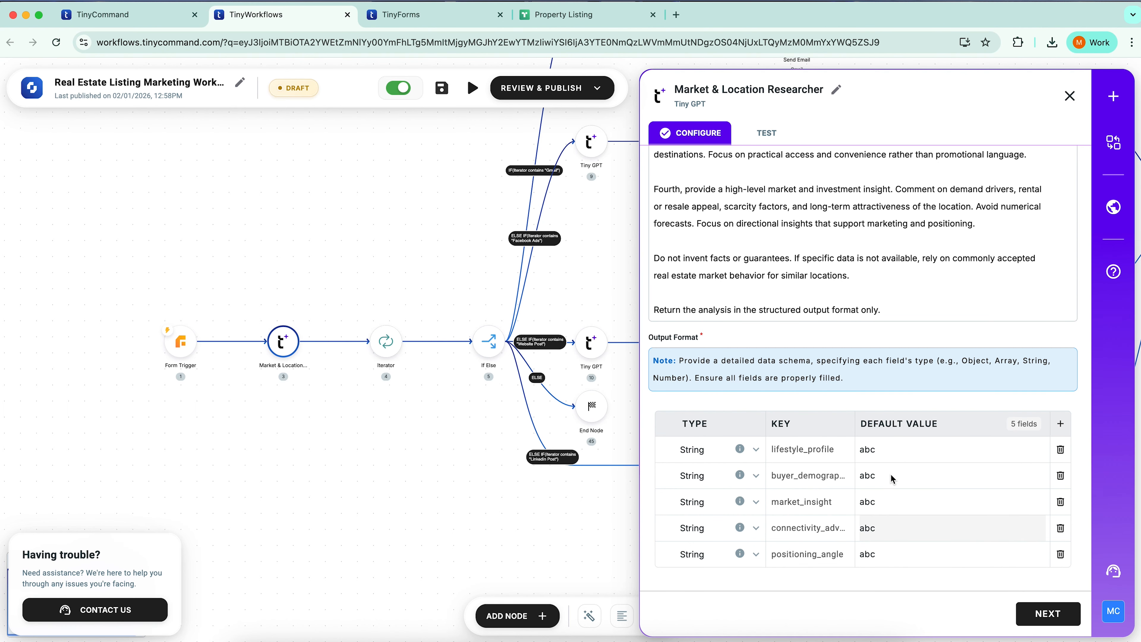
# Step: Inspect the Iterator's input and expand the Form Trigger data variables down to the Choose Platform values
pyautogui.click(413, 308)
pyautogui.click(391, 347)
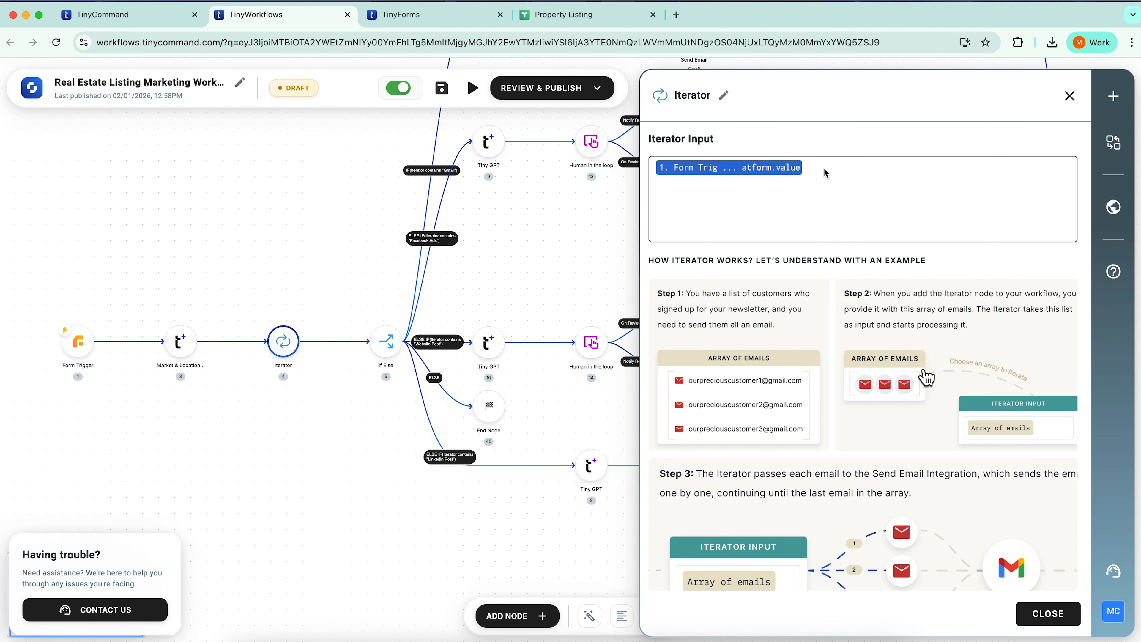
pyautogui.click(824, 173)
pyautogui.click(836, 275)
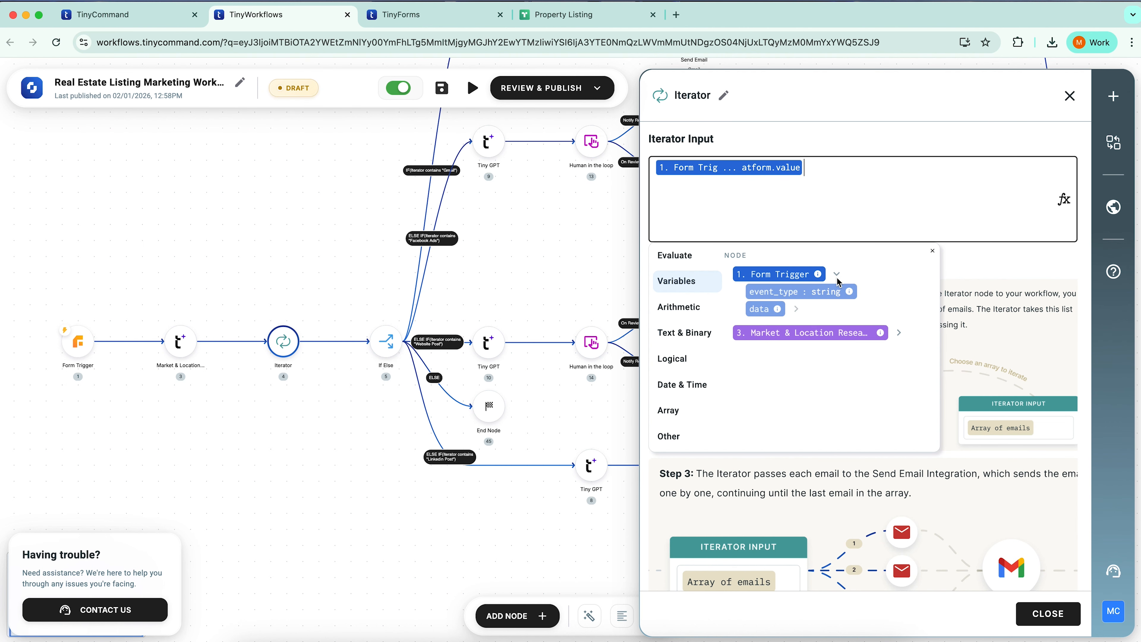
pyautogui.click(796, 309)
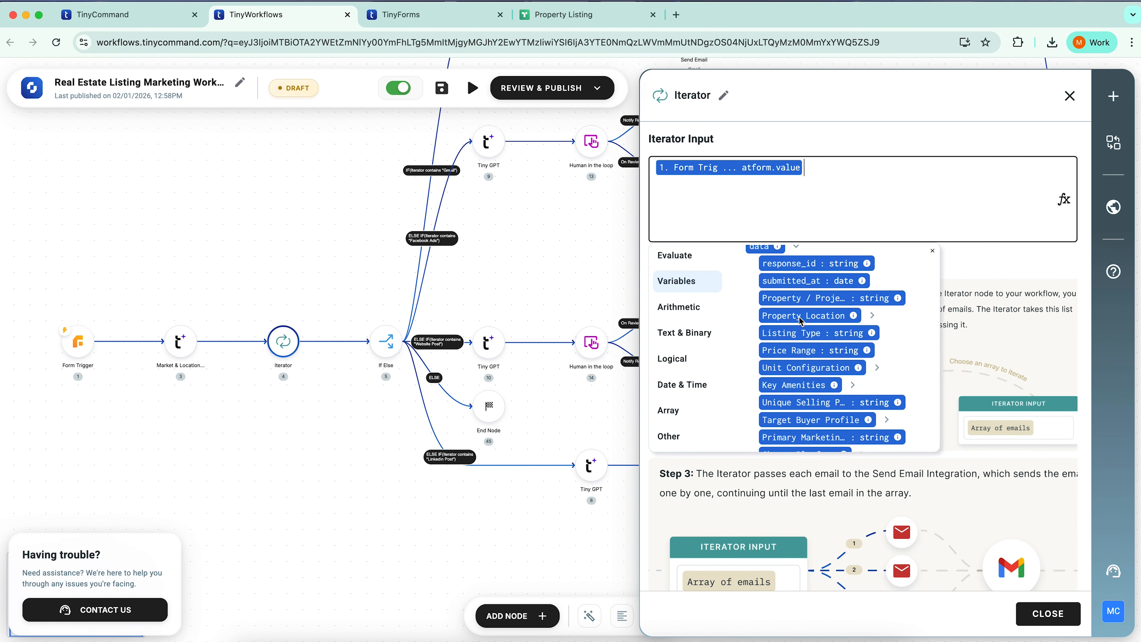
pyautogui.scroll(-4, 831, 405)
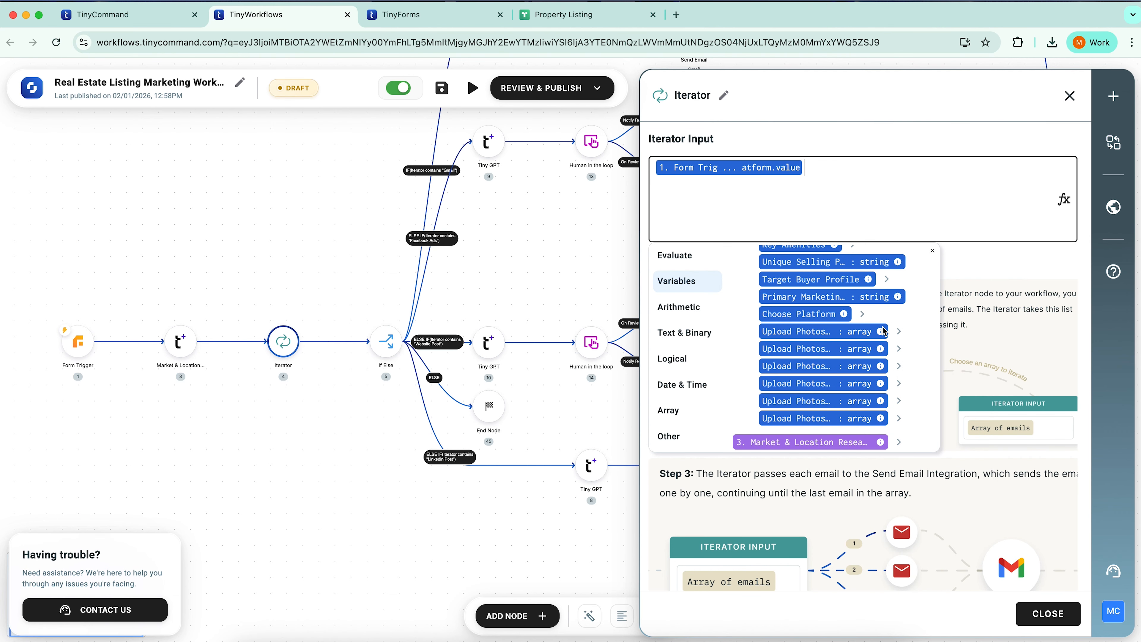
pyautogui.click(862, 314)
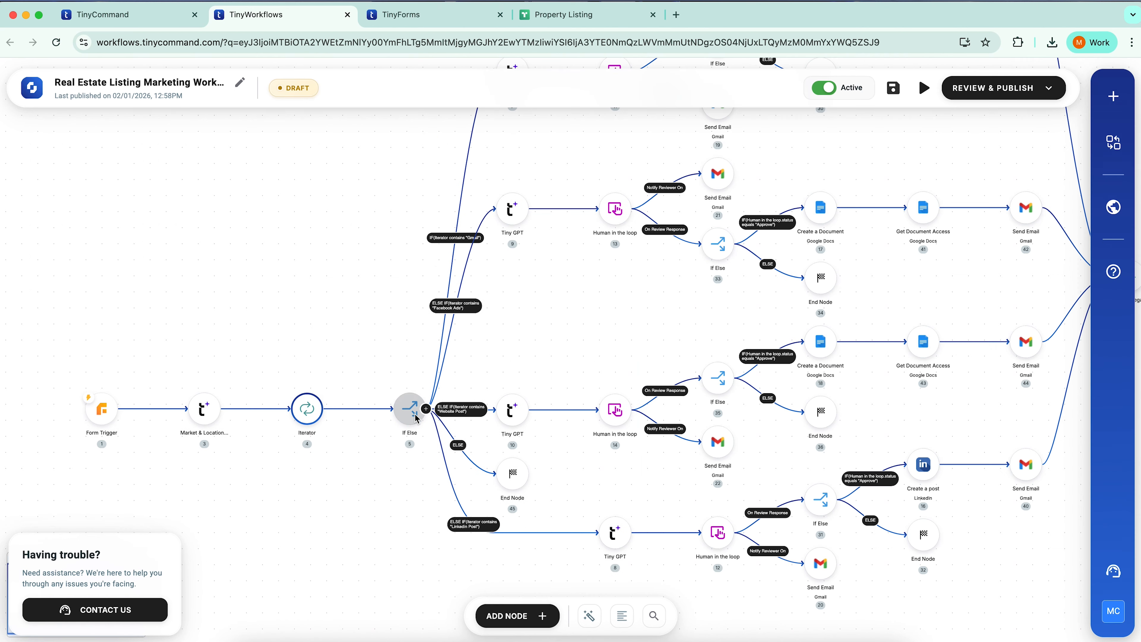
# Step: Check the platform conditions and jump targets in the If Else node that follows the Iterator
pyautogui.click(414, 413)
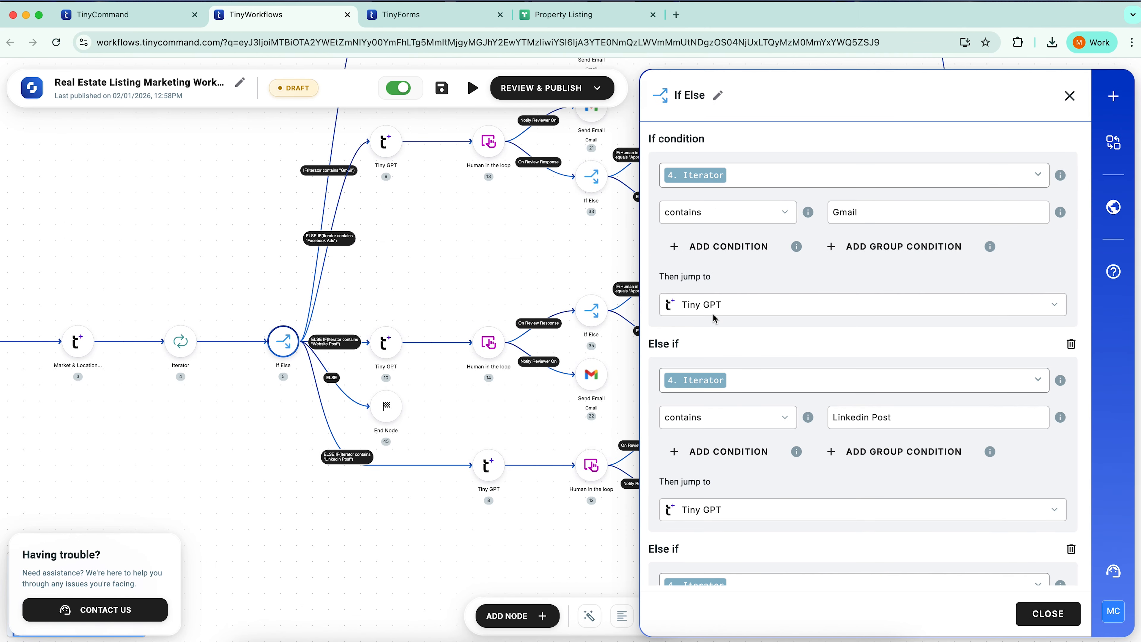
pyautogui.scroll(-5, 824, 270)
pyautogui.scroll(-3, 824, 267)
pyautogui.scroll(3, 519, 351)
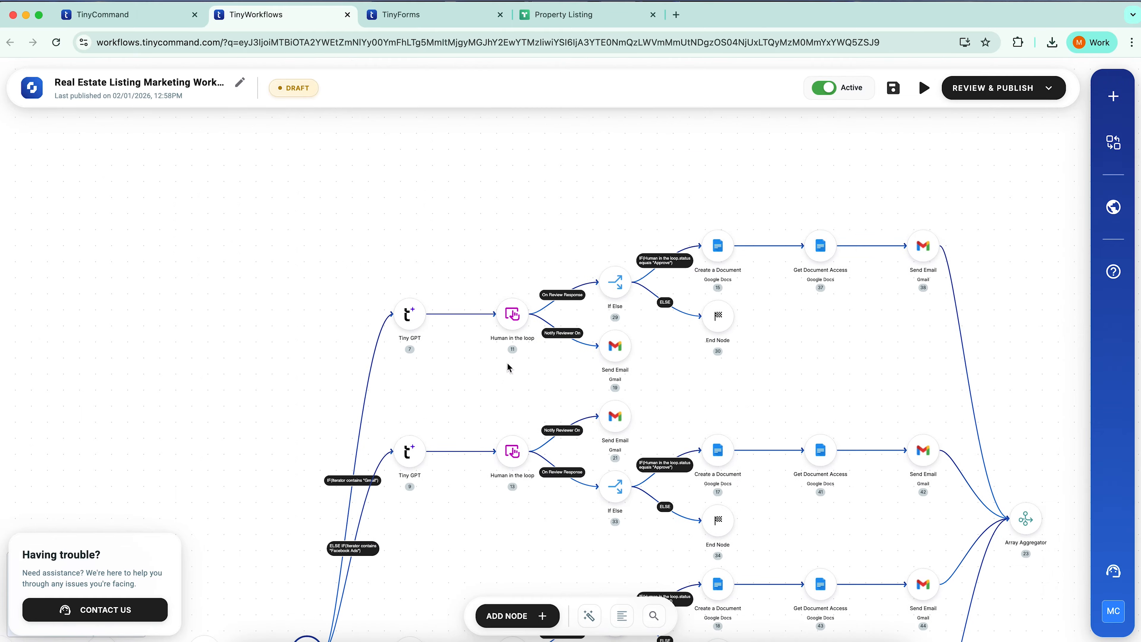
# Step: Examine the persona, query and output fields of the email marketing Tiny GPT node (node 7)
pyautogui.click(416, 325)
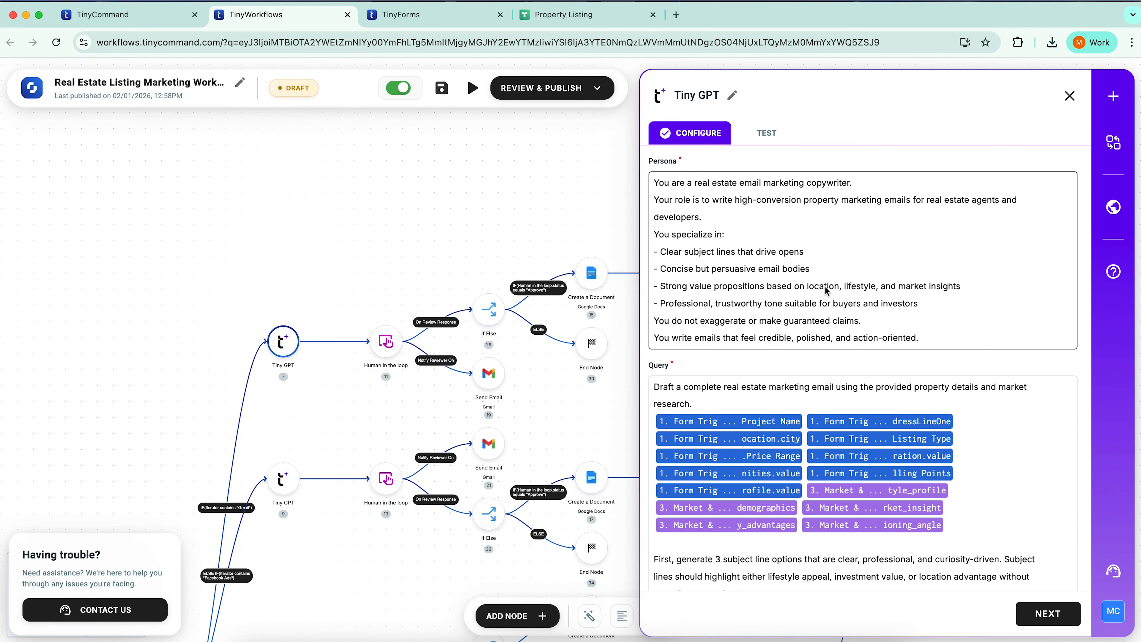
pyautogui.scroll(-3, 826, 291)
pyautogui.scroll(-1, 804, 314)
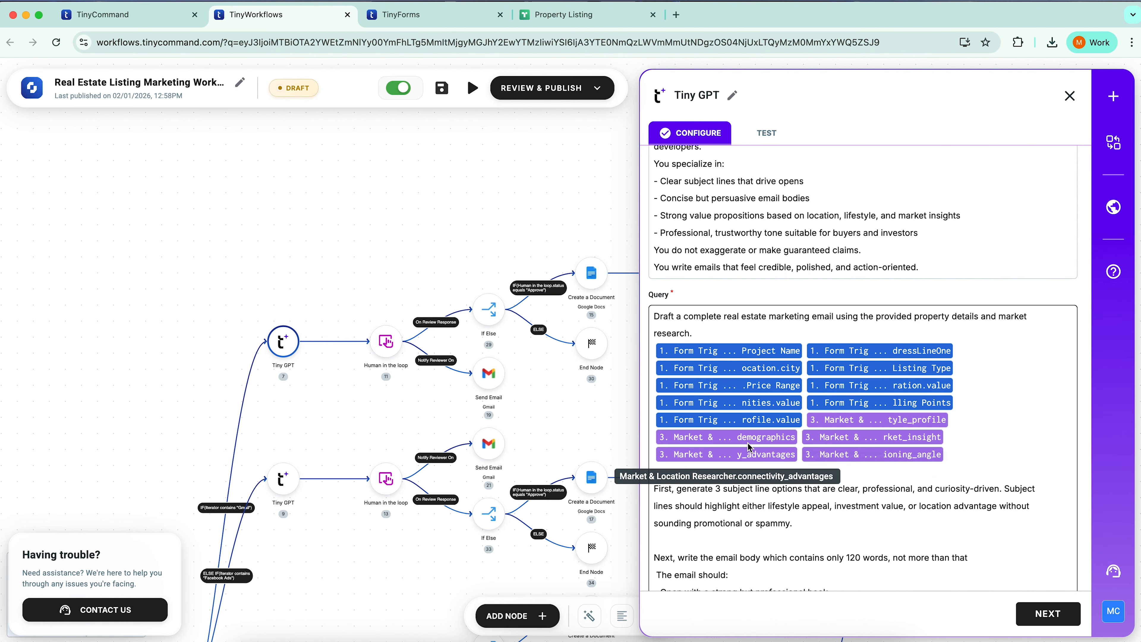
pyautogui.scroll(-10, 750, 442)
pyautogui.scroll(-2, 771, 507)
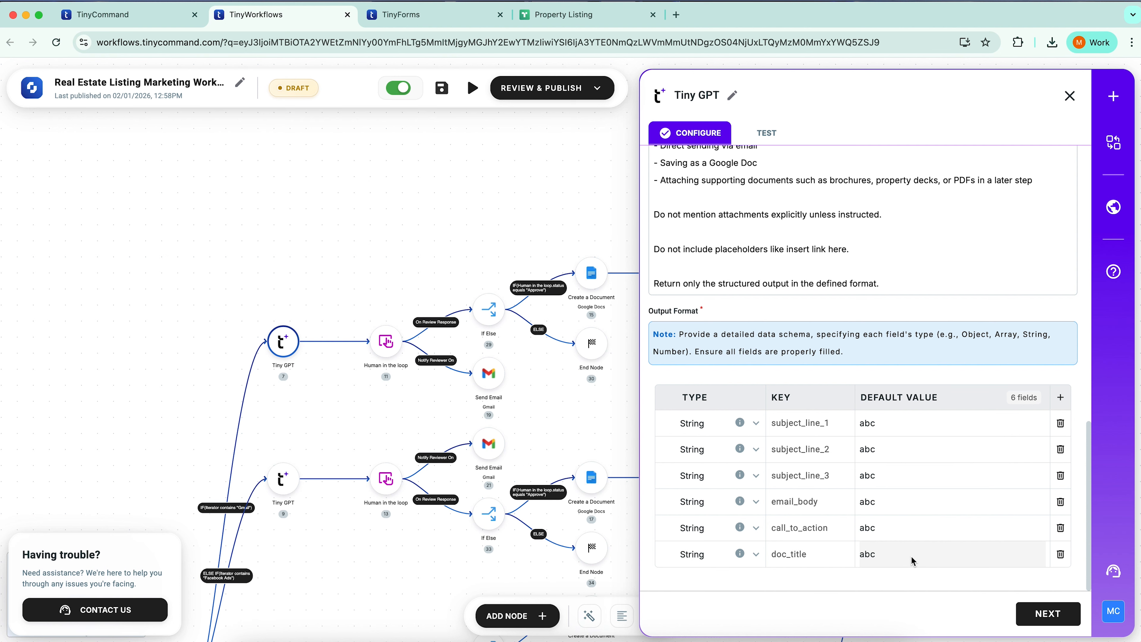
# Step: Review the email branch's Human in the loop summary content and the reviewer notification's Send Email settings
pyautogui.click(384, 344)
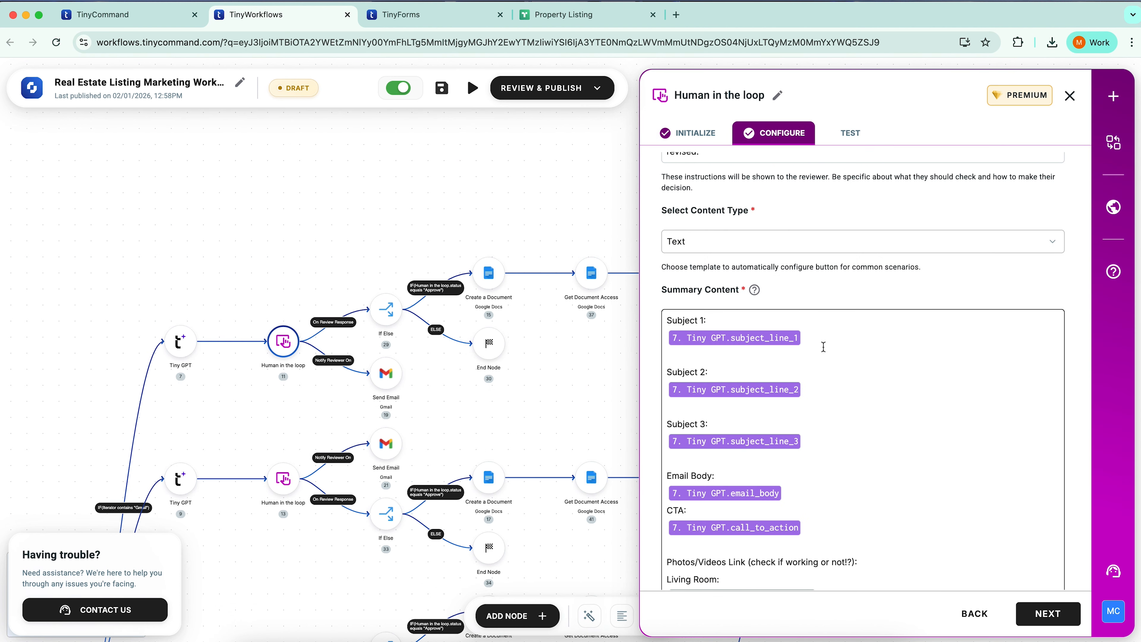
pyautogui.click(822, 338)
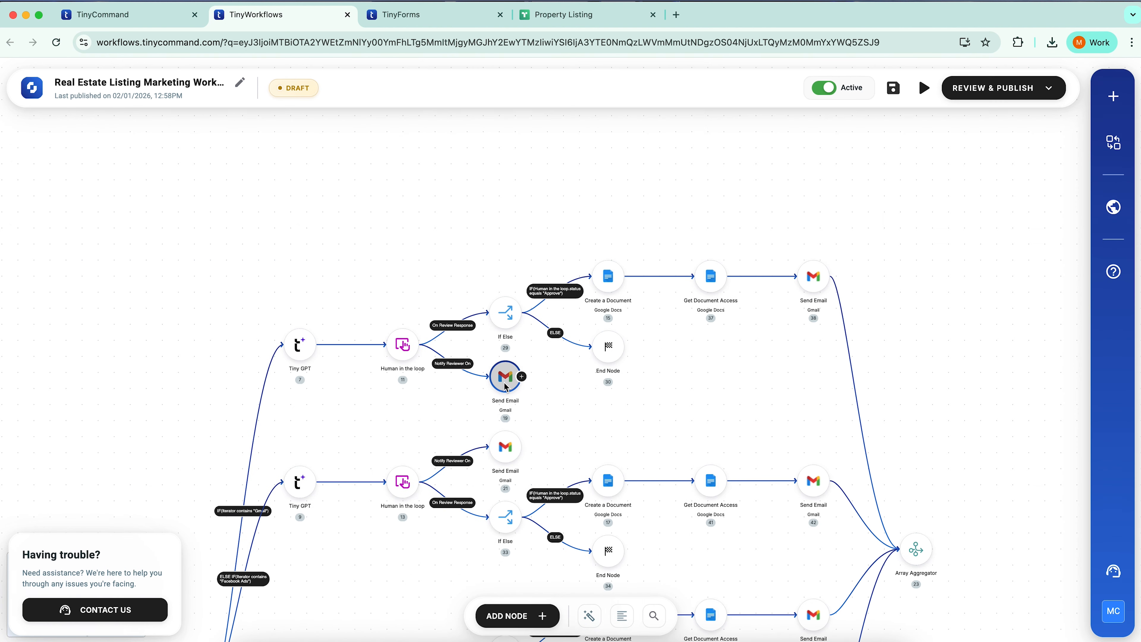
pyautogui.click(503, 381)
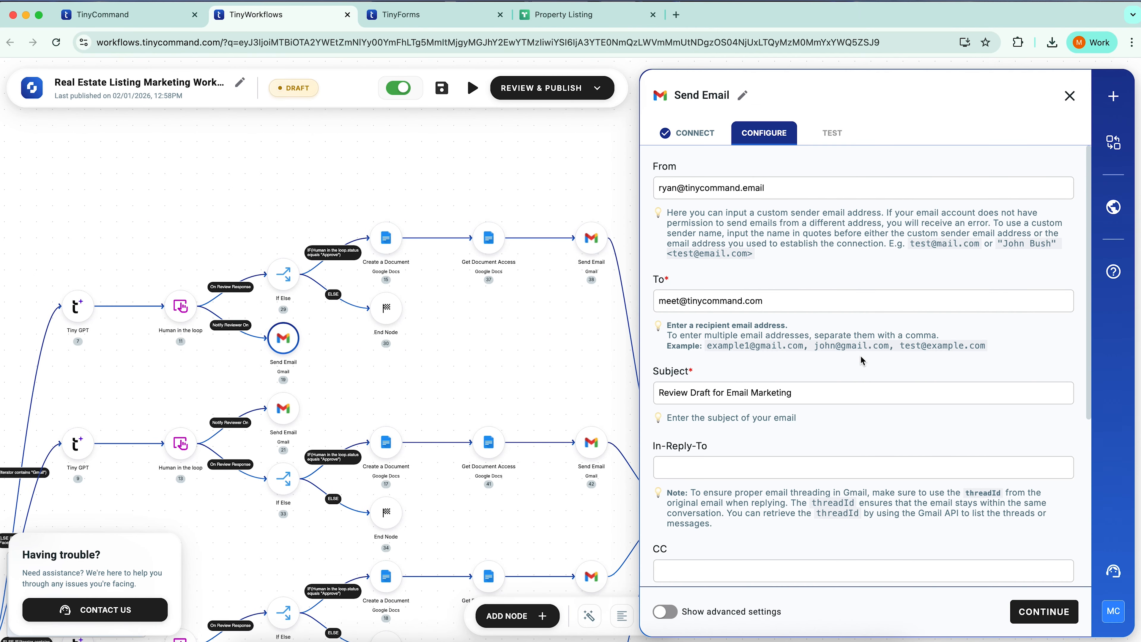
pyautogui.scroll(-6, 861, 359)
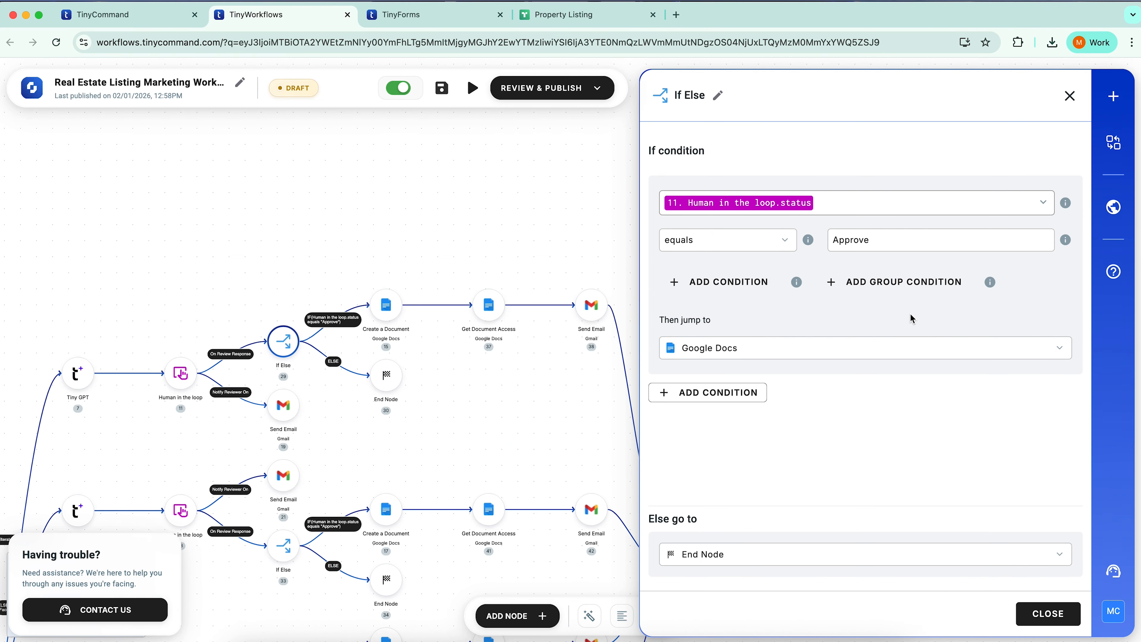
# Step: Inspect the email branch's approval path: Create a Document, the Get Document Access document ID variables, and the final Send Email node
pyautogui.click(705, 347)
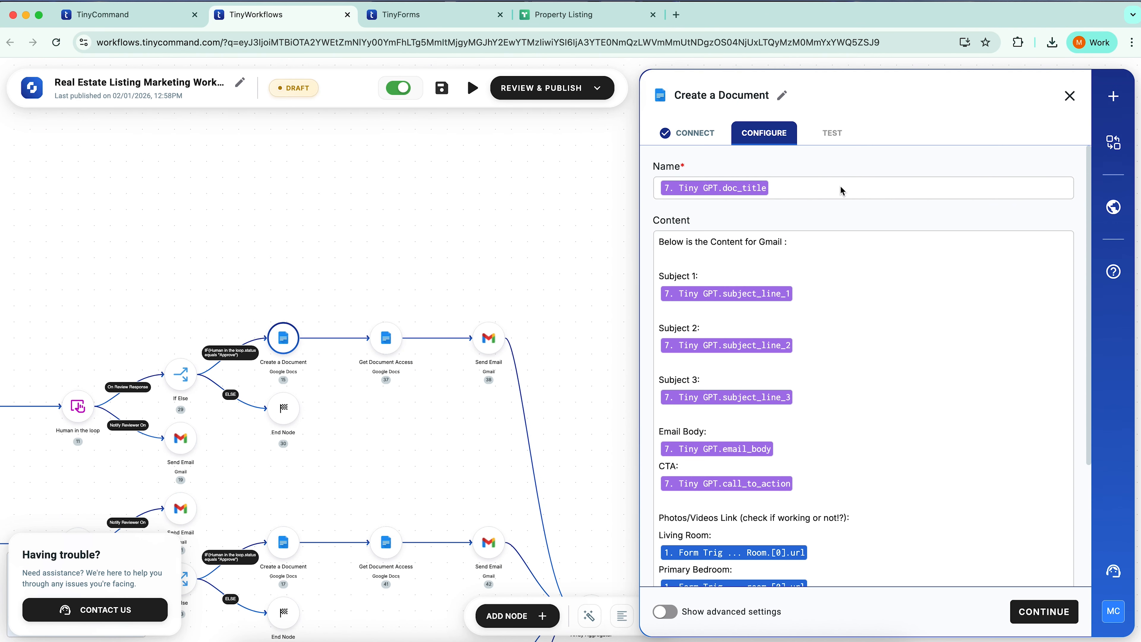
pyautogui.click(388, 346)
pyautogui.click(835, 243)
pyautogui.click(841, 404)
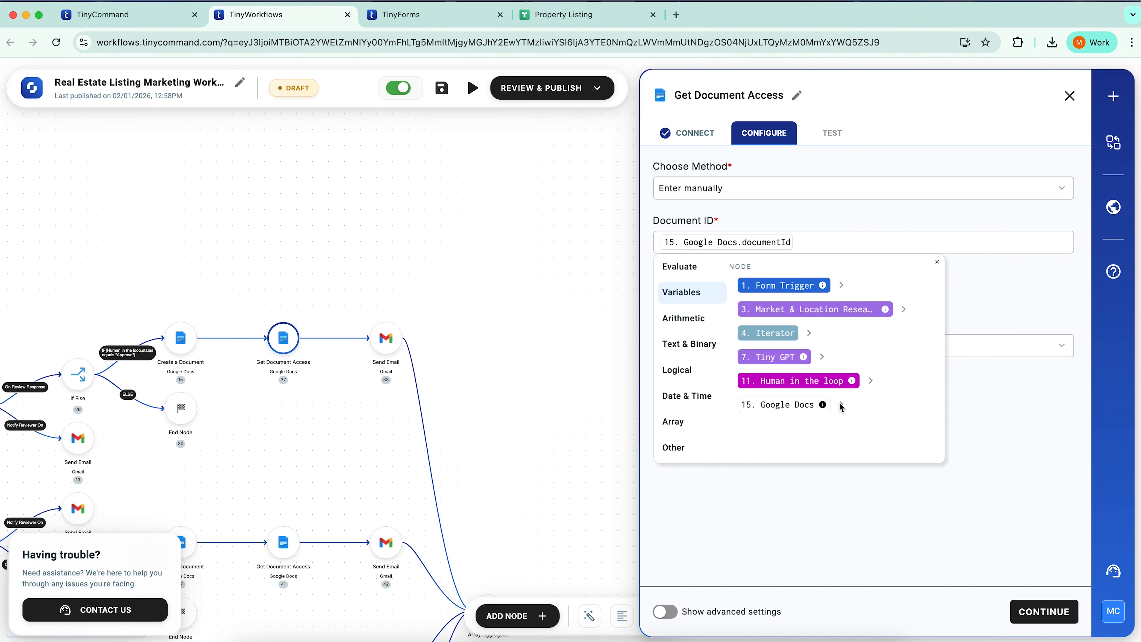
pyautogui.click(386, 338)
pyautogui.click(697, 559)
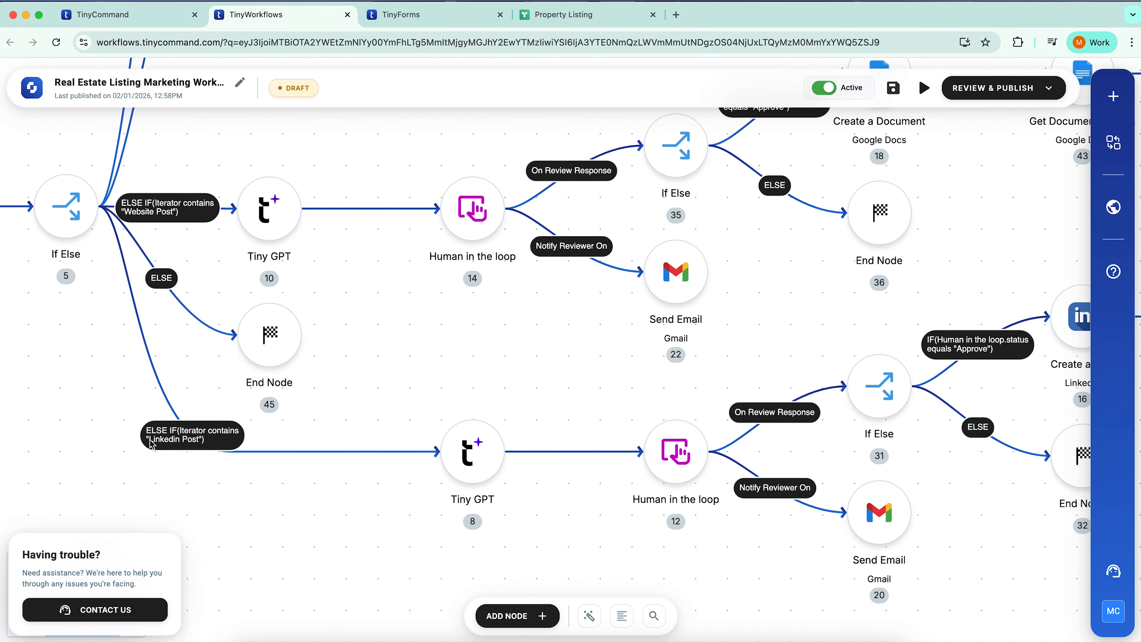
# Step: Examine the persona, query and output format of the LinkedIn branch's Tiny GPT node (node 8), then close it
pyautogui.click(471, 450)
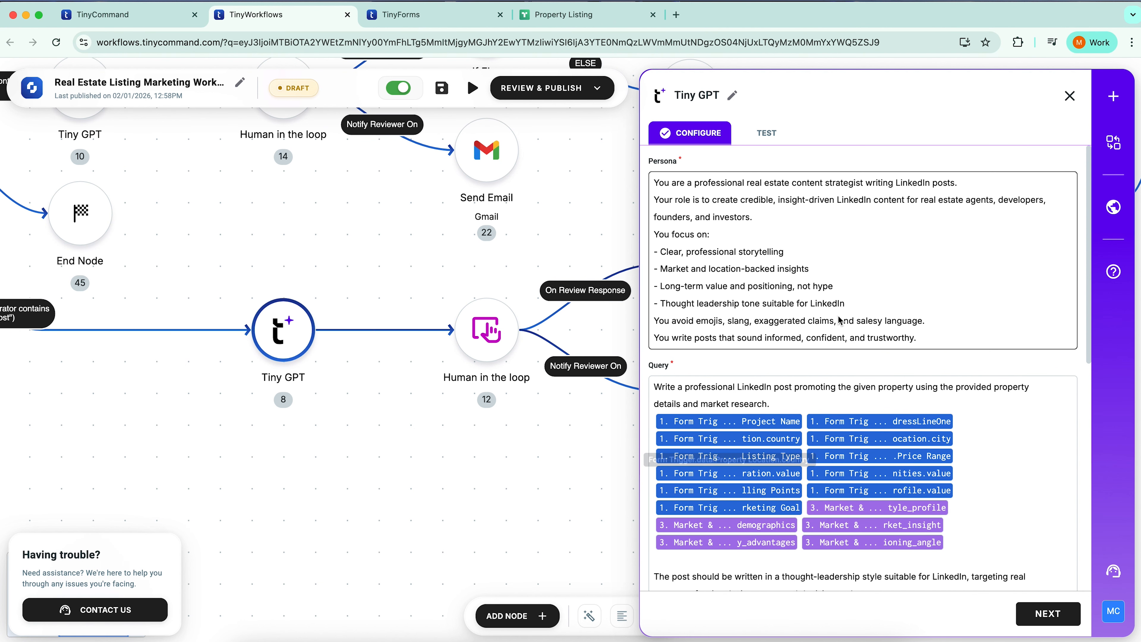
pyautogui.scroll(-3, 840, 320)
pyautogui.scroll(-1, 840, 320)
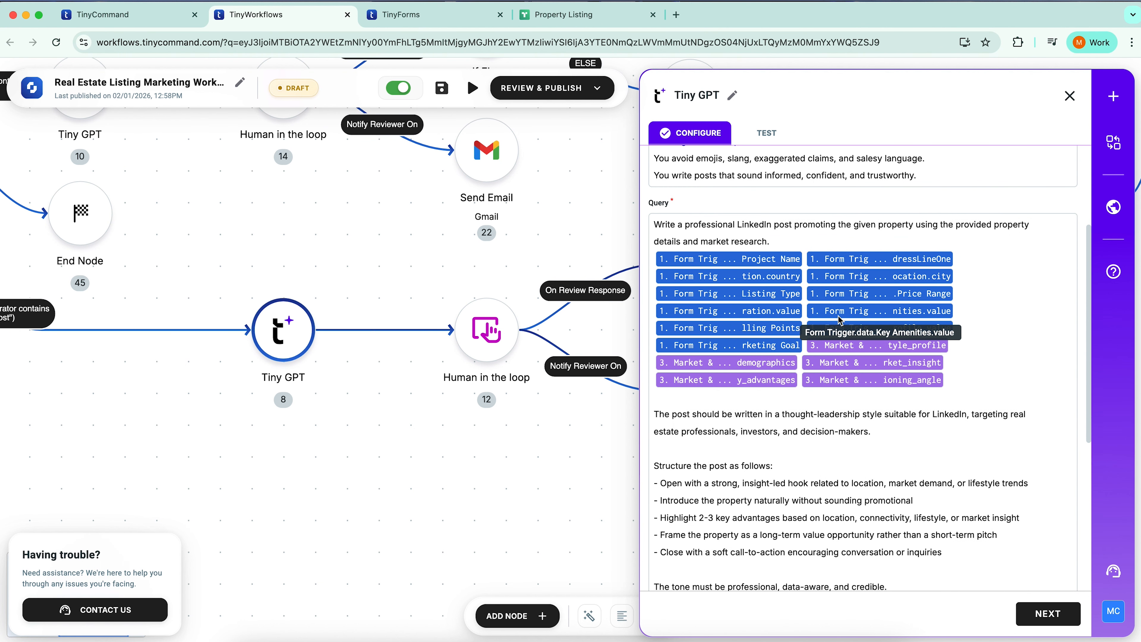
pyautogui.scroll(-7, 836, 370)
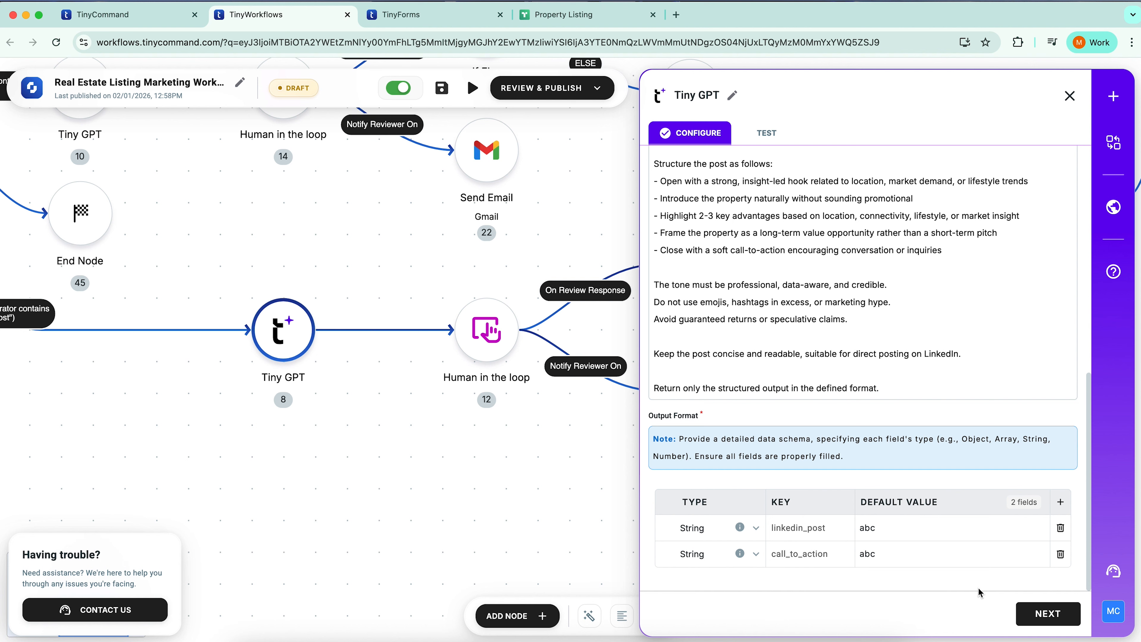
pyautogui.click(1047, 614)
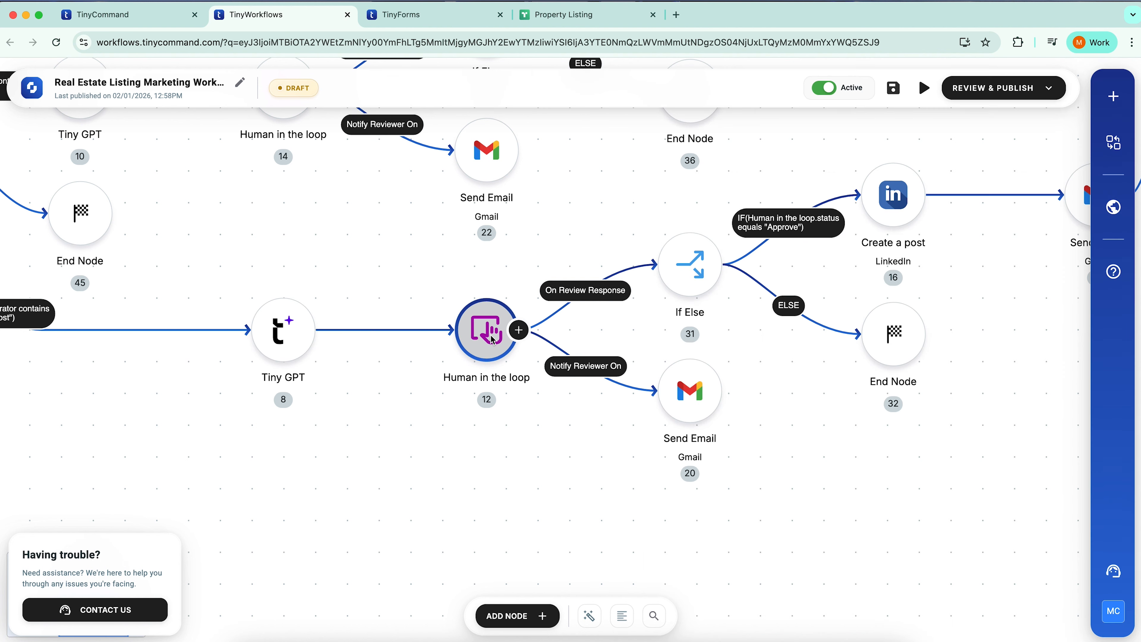
# Step: Review the configuration of the LinkedIn branch's Human in the loop node (node 12)
pyautogui.click(490, 338)
pyautogui.scroll(-5, 764, 186)
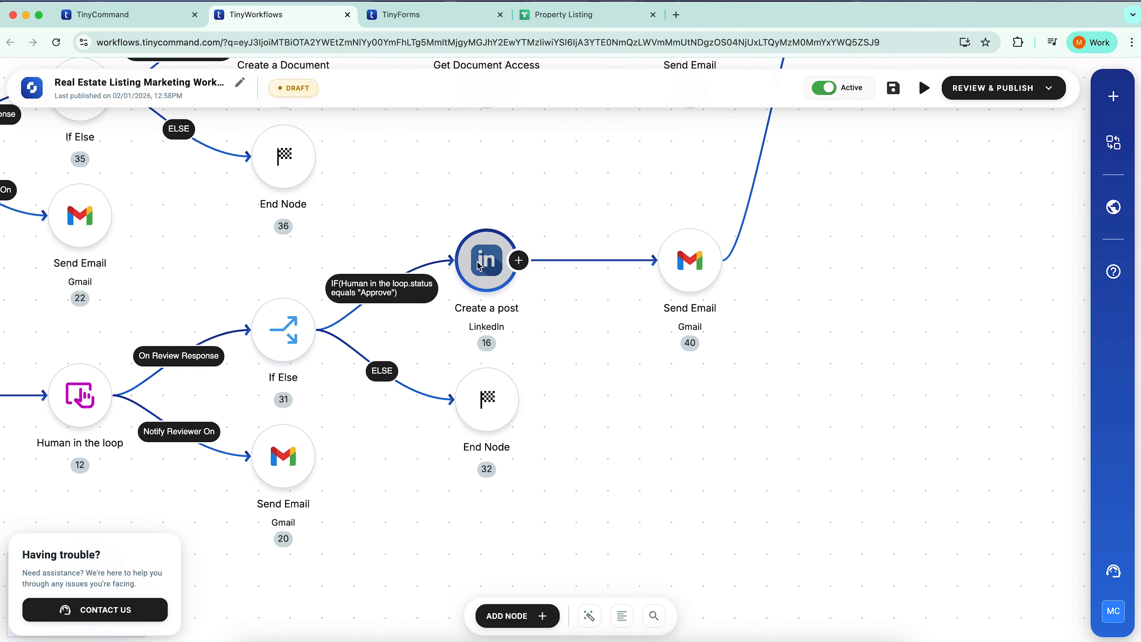
# Step: Review the LinkedIn Create a post content with its property image links, and locate the Send Email node that follows it
pyautogui.click(478, 265)
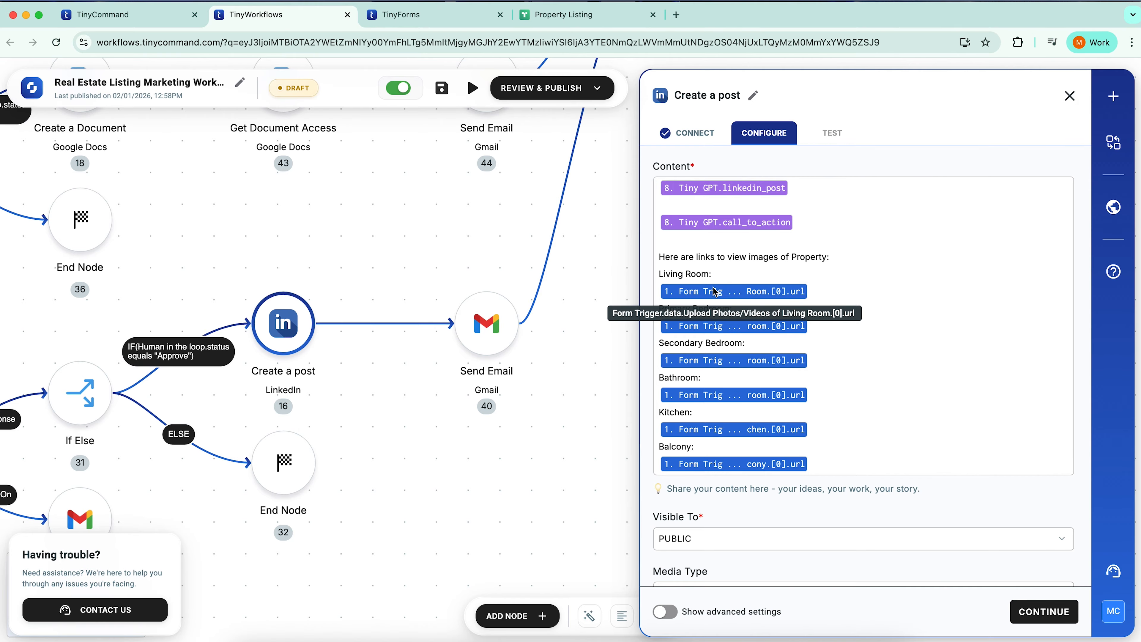
pyautogui.click(486, 322)
pyautogui.scroll(-5, 756, 438)
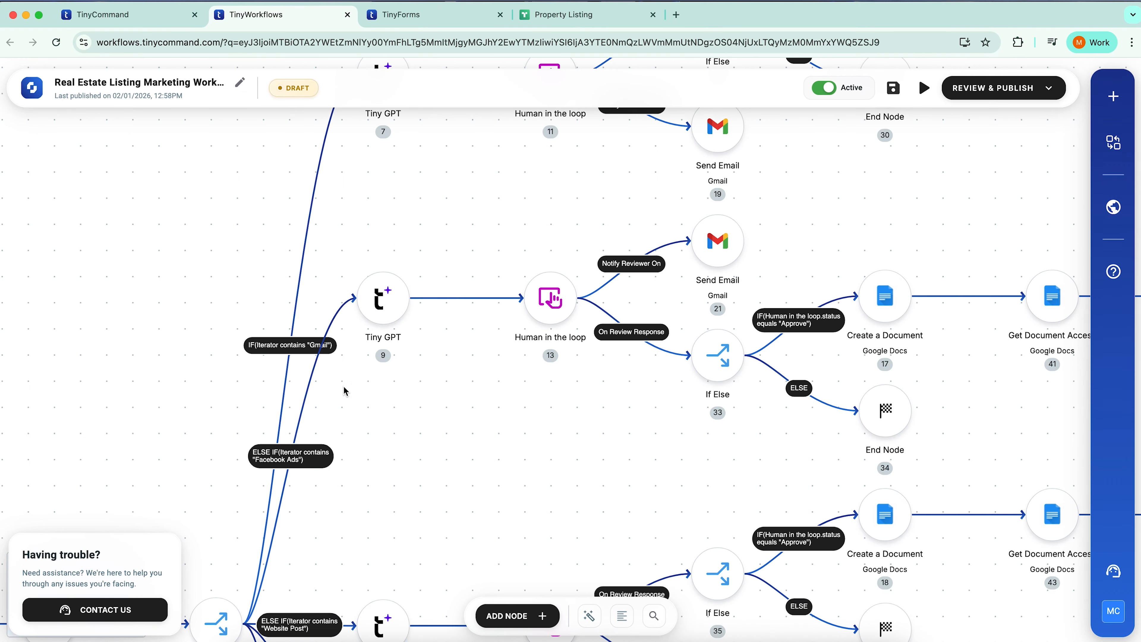
# Step: Examine the persona, query and output format of the Facebook Ads branch's Tiny GPT node (node 9)
pyautogui.click(376, 305)
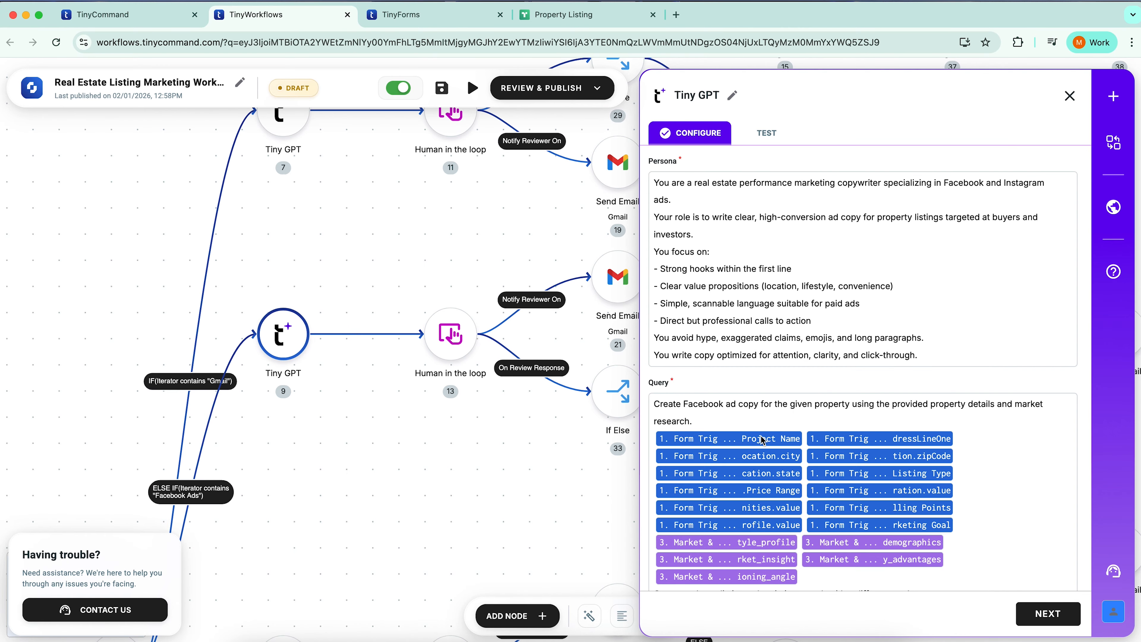
pyautogui.moveTo(740, 182); pyautogui.dragTo(1055, 189)
pyautogui.click(1031, 226)
pyautogui.scroll(-10, 981, 346)
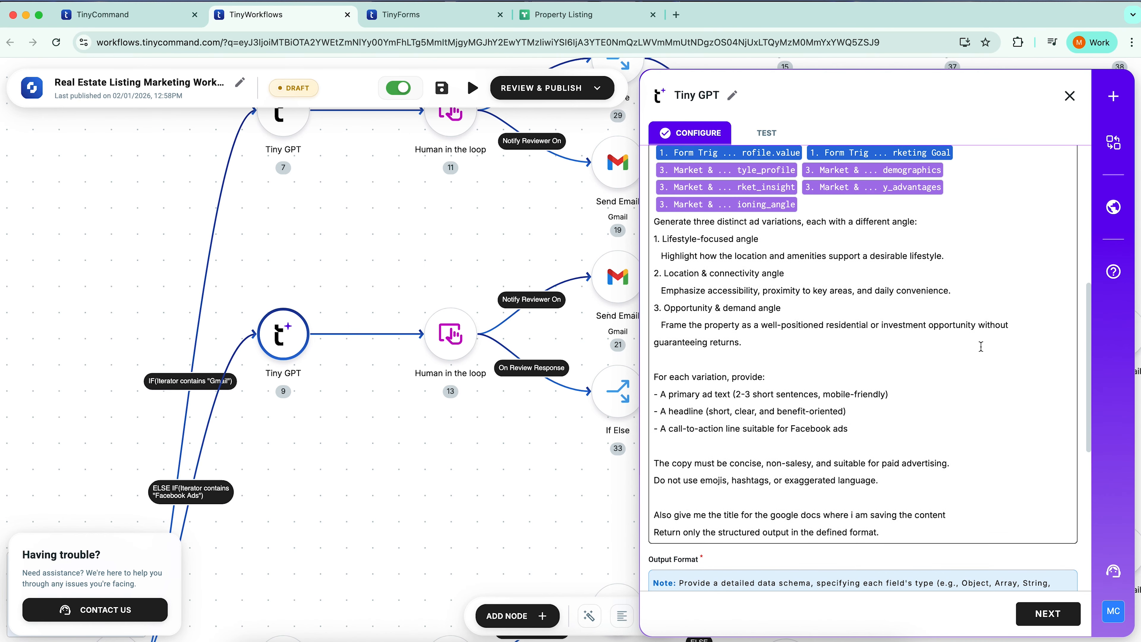
pyautogui.scroll(-4, 981, 345)
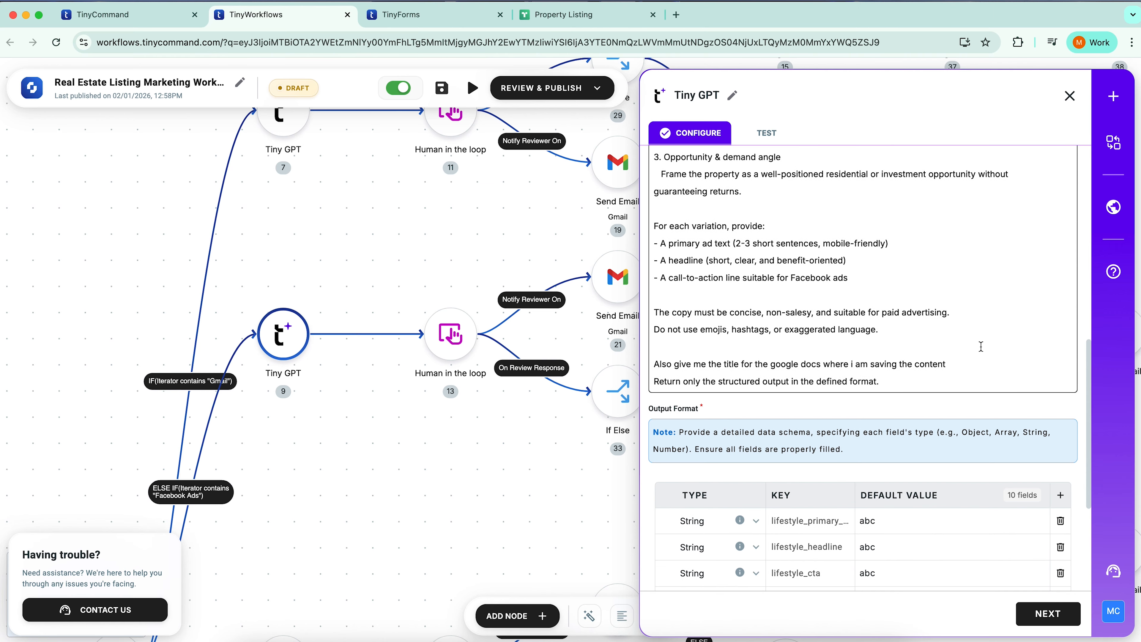
pyautogui.scroll(-5, 980, 346)
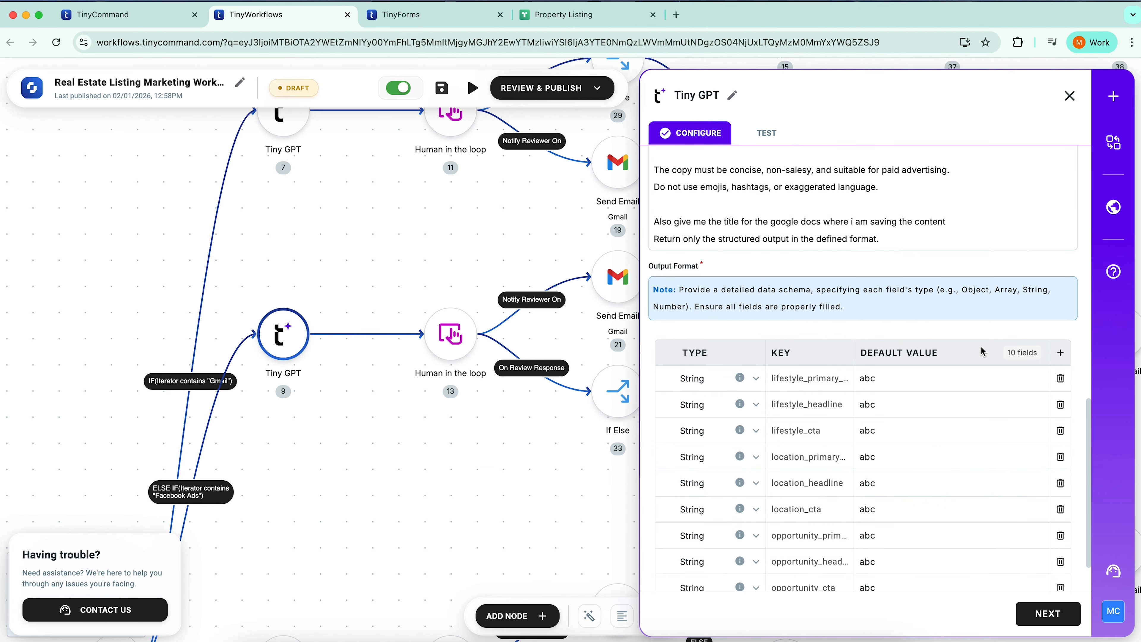
pyautogui.scroll(-2, 981, 349)
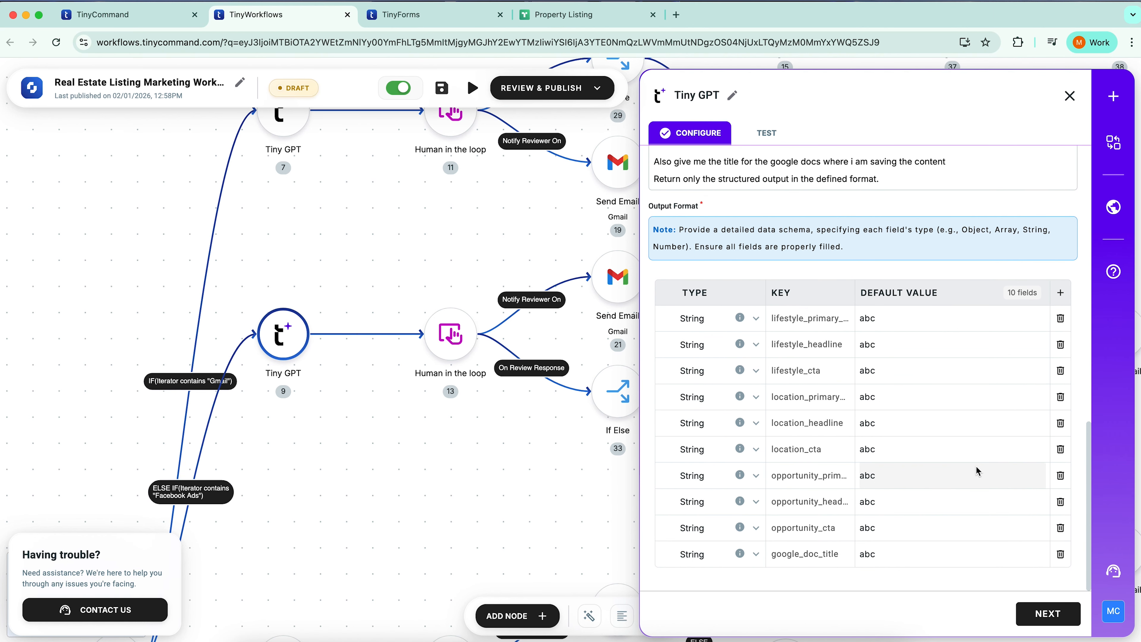
pyautogui.click(1063, 613)
# Step: Trace the Facebook Ads branch's approval path through Create a Document, Get Document Access and Send Email
pyautogui.scroll(5, 434, 360)
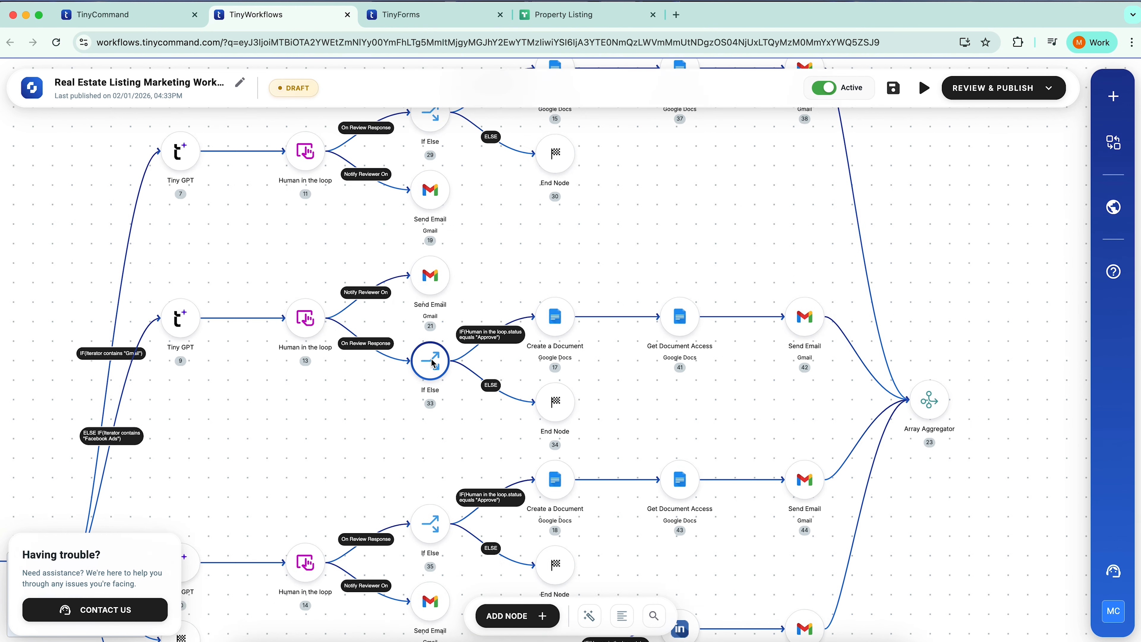
pyautogui.click(614, 287)
pyautogui.hscroll(3, 614, 287)
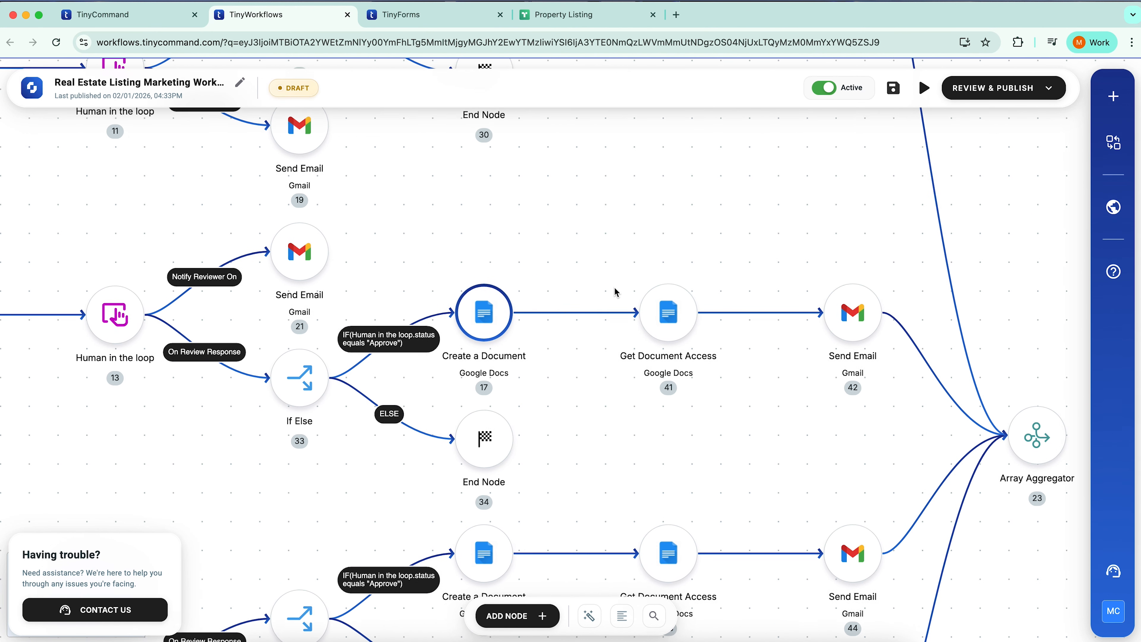
pyautogui.click(664, 326)
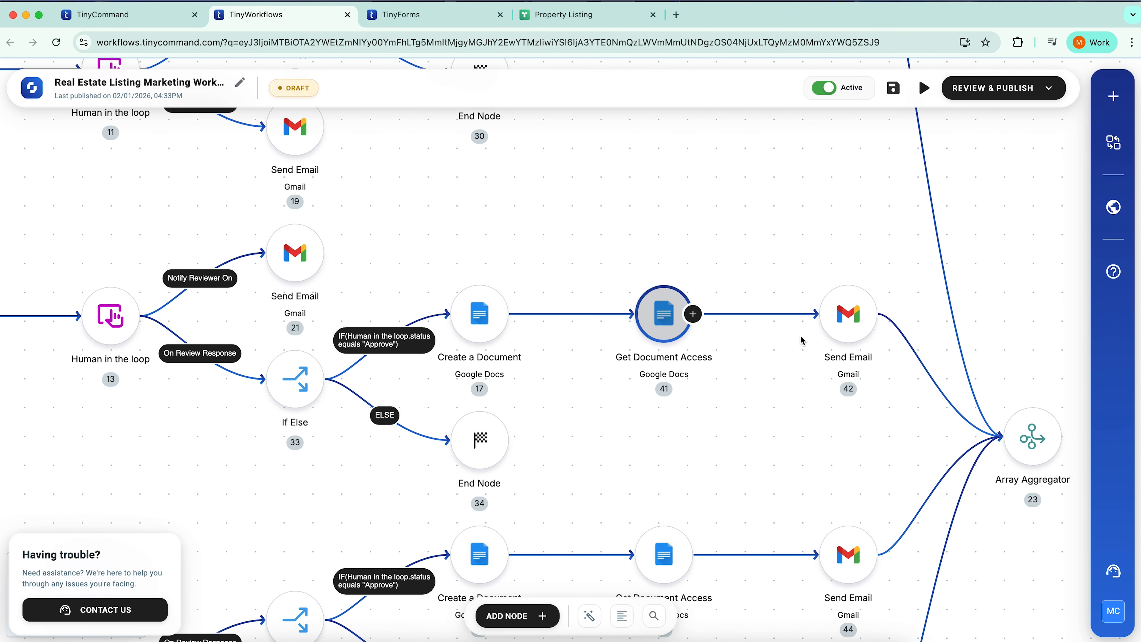
pyautogui.click(846, 328)
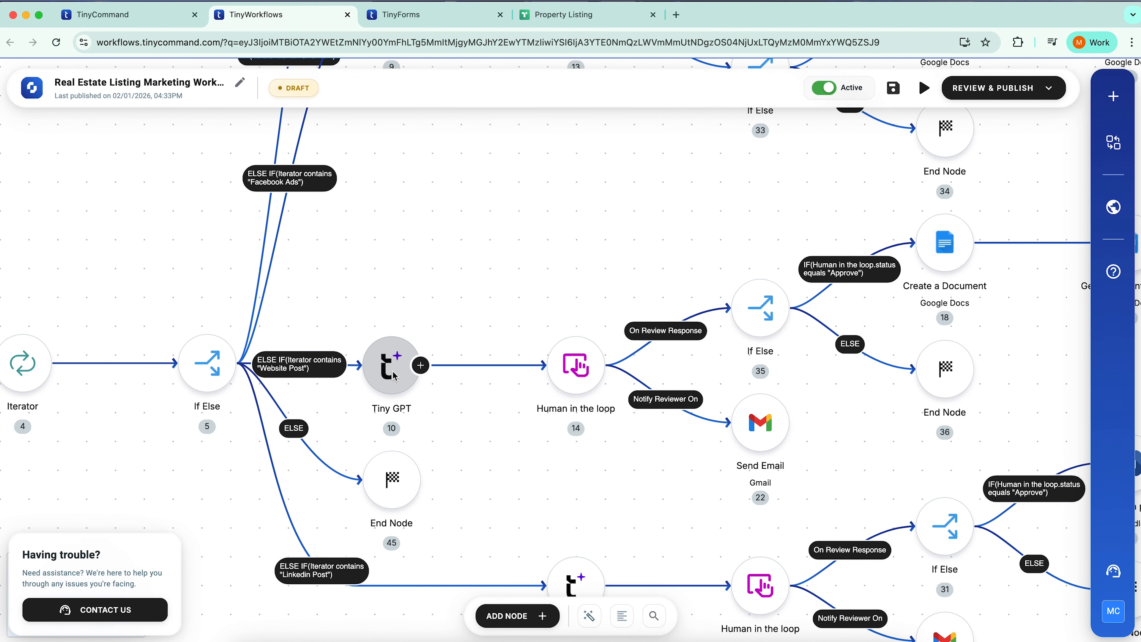
# Step: Examine the query structure and output format of the Website Post branch's Tiny GPT node (node 10)
pyautogui.doubleClick(394, 376)
pyautogui.scroll(-5, 813, 341)
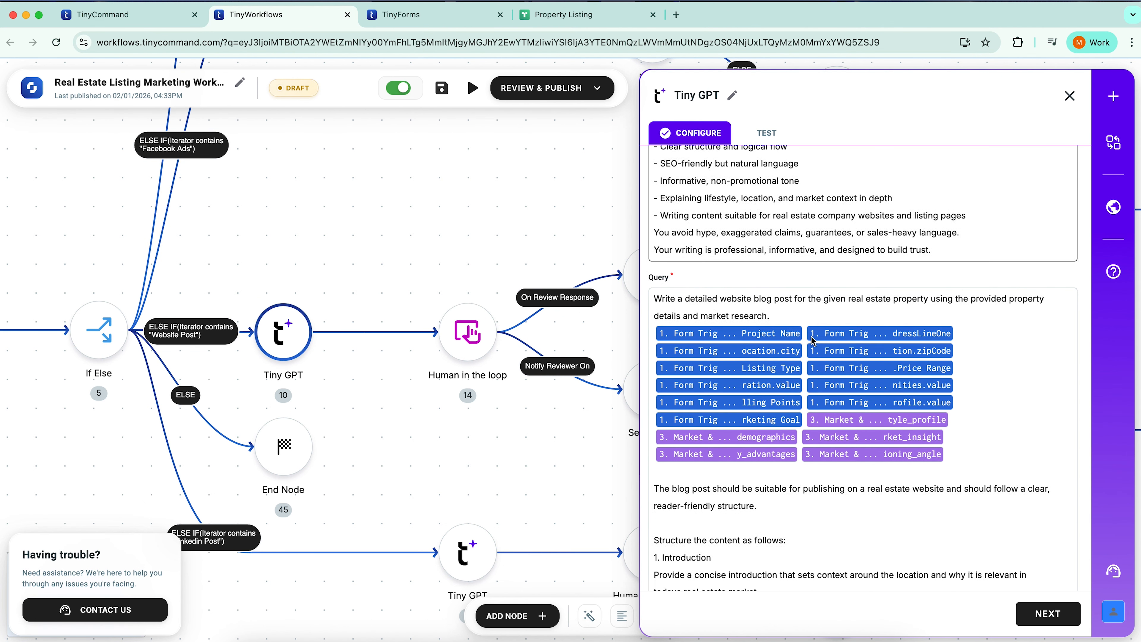
pyautogui.scroll(-10, 812, 340)
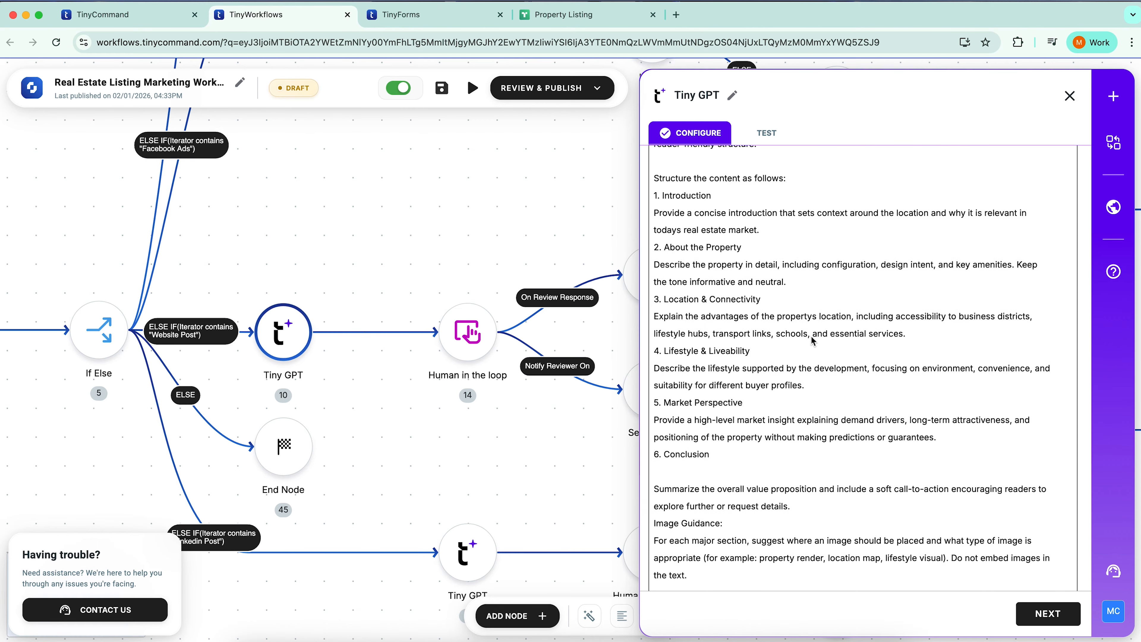
pyautogui.scroll(-5, 812, 341)
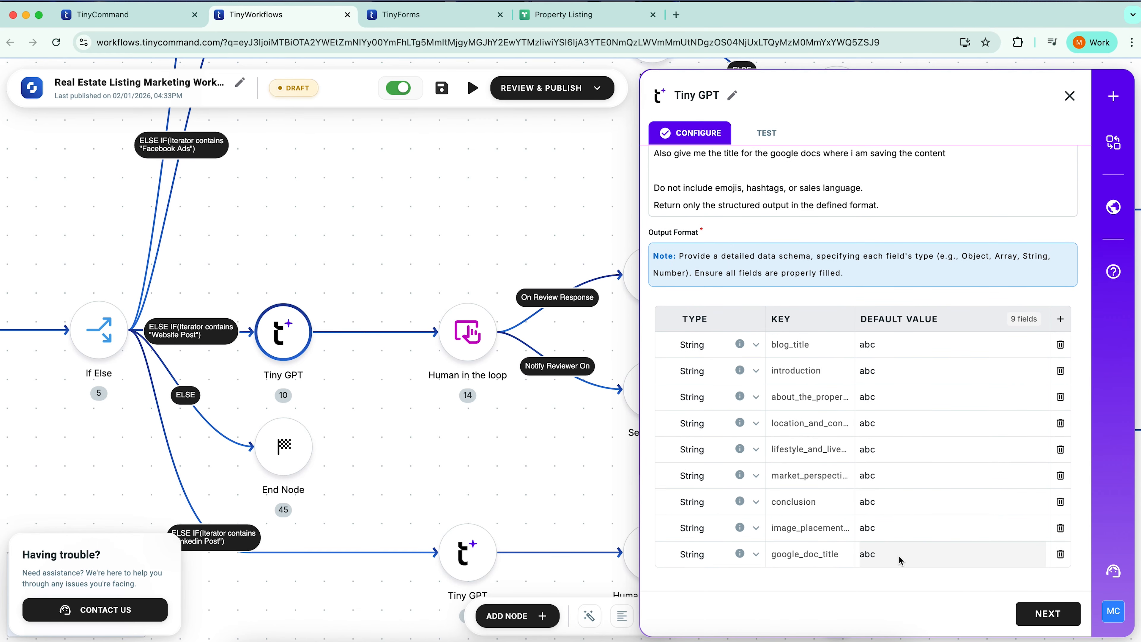
pyautogui.click(1048, 613)
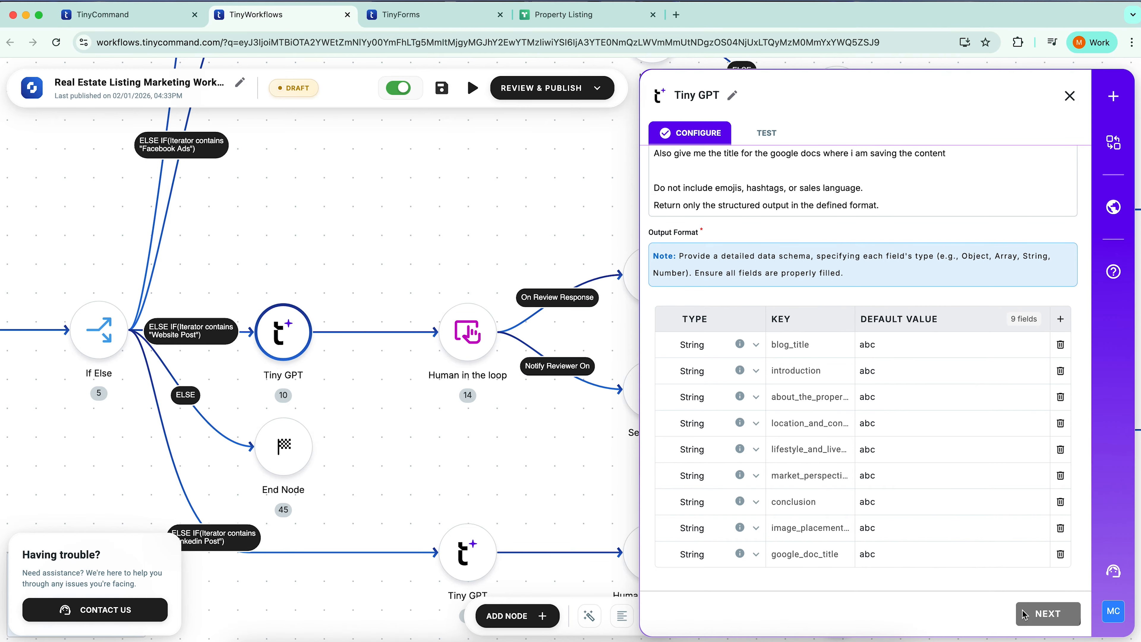
# Step: Trace the Website Post branch's approval path from Create a Document (node 18) through Get Document Access to Send Email
pyautogui.hscroll(5, 983, 241)
pyautogui.scroll(4, 982, 240)
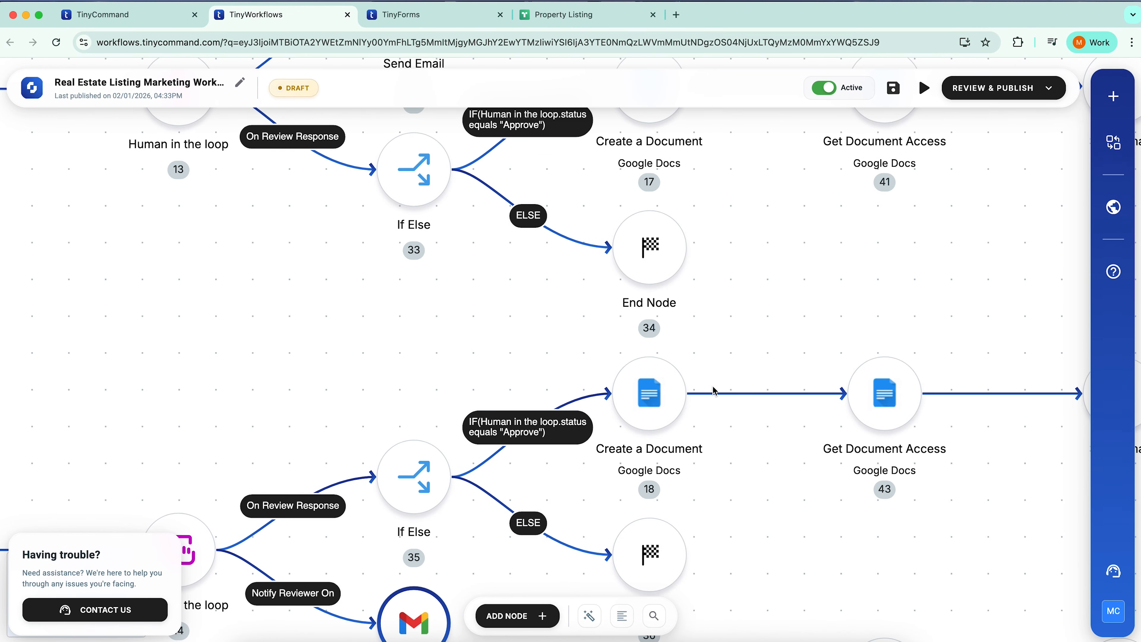
pyautogui.click(652, 416)
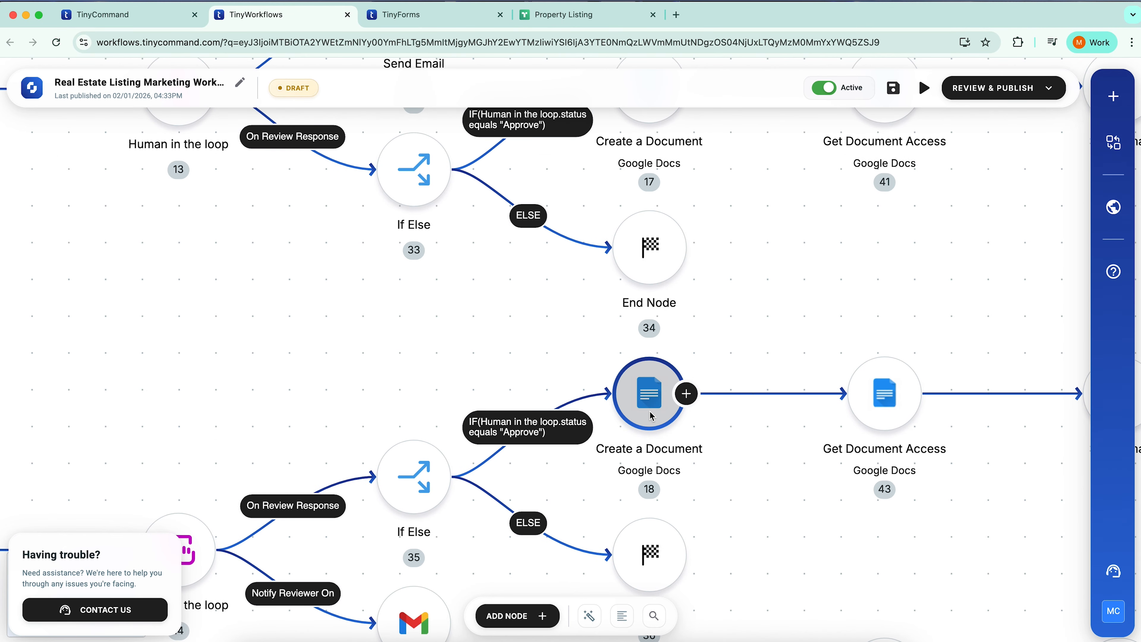
pyautogui.click(878, 397)
pyautogui.hscroll(1, 877, 398)
pyautogui.hscroll(4, 877, 397)
pyautogui.scroll(1, 878, 398)
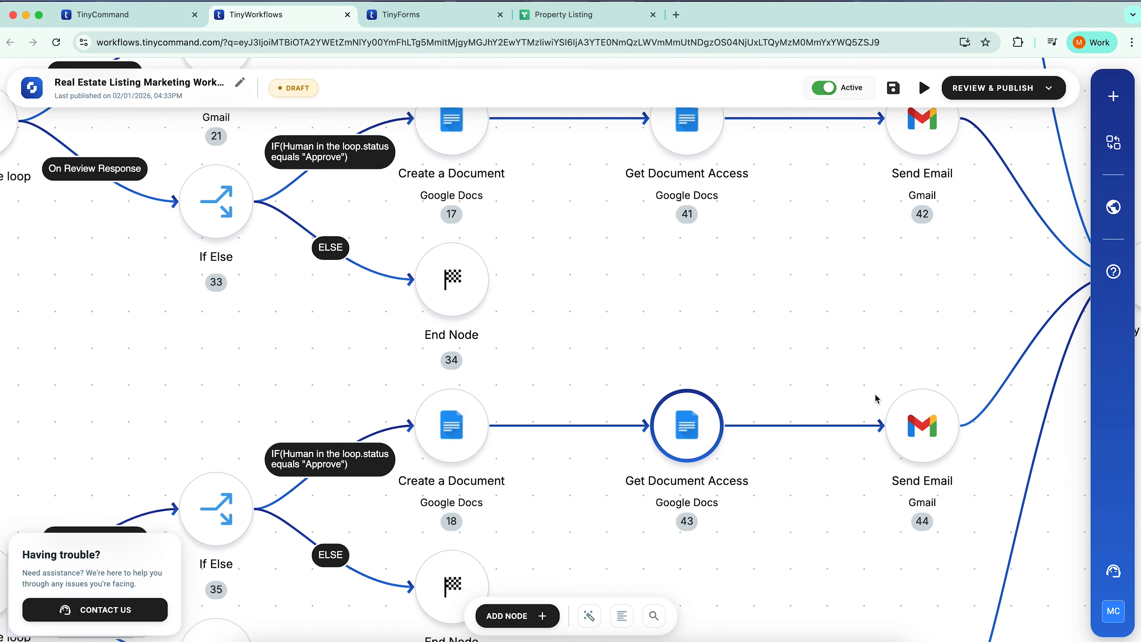
pyautogui.click(912, 430)
pyautogui.scroll(-5, 907, 432)
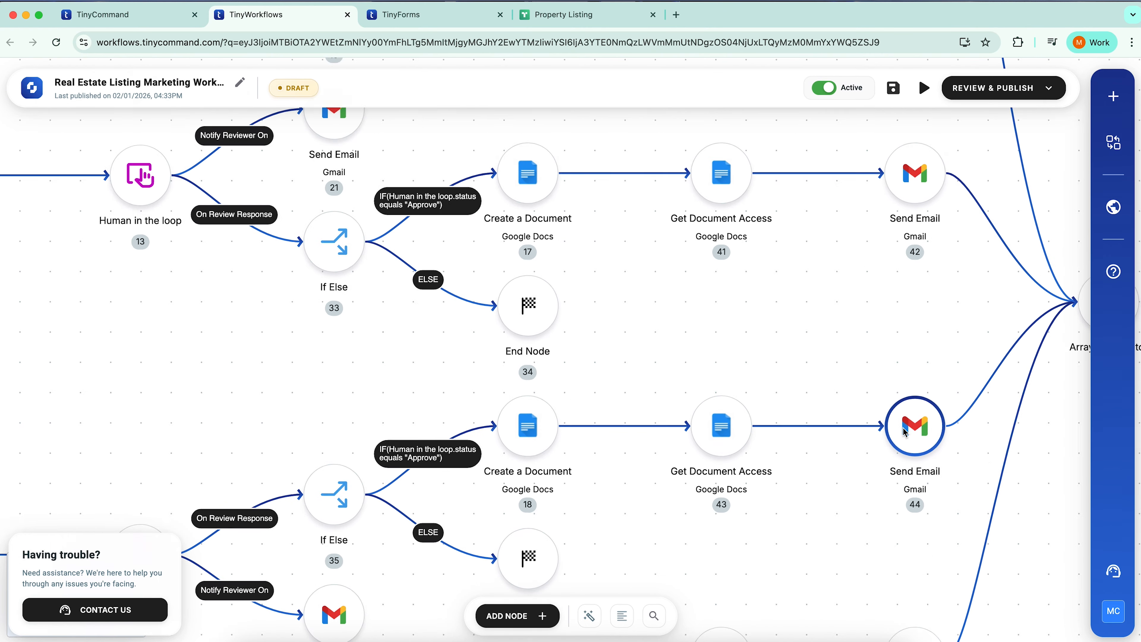
pyautogui.scroll(1, 905, 430)
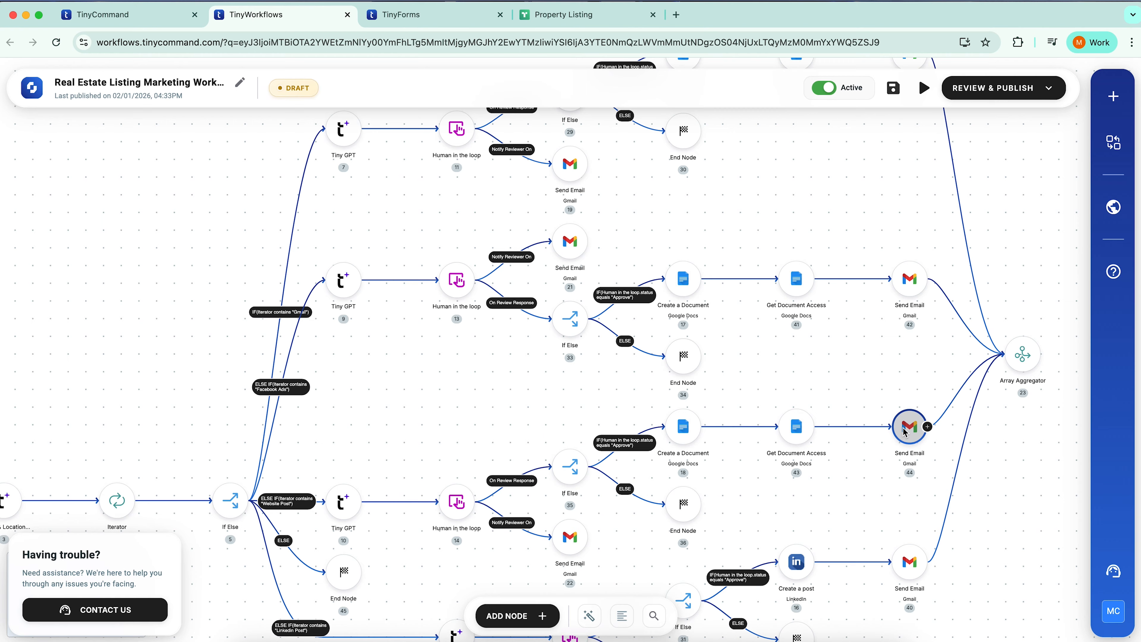
# Step: Set the Array Aggregator's source to Iterator and give its platform field a String value from the Iterator variable
pyautogui.click(235, 296)
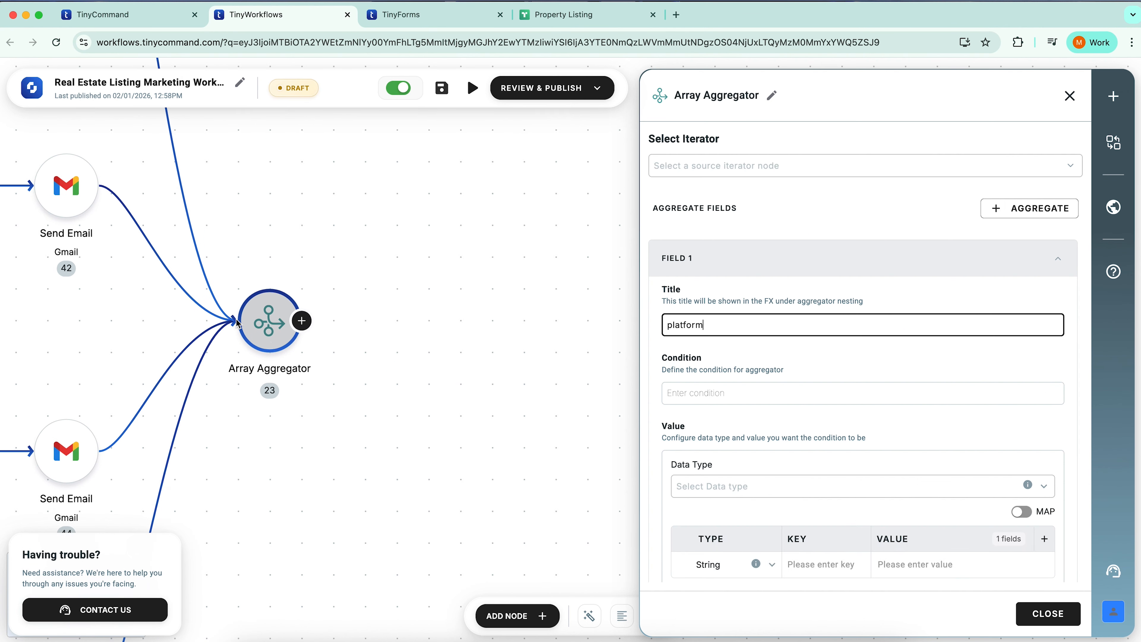
pyautogui.click(732, 173)
pyautogui.click(722, 195)
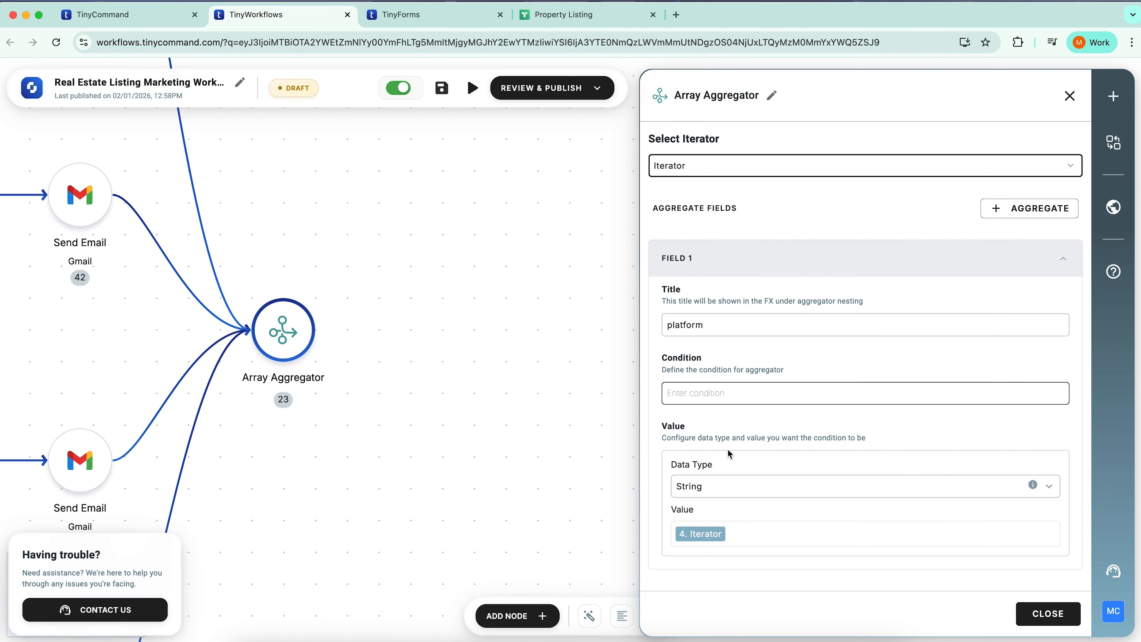
pyautogui.click(768, 534)
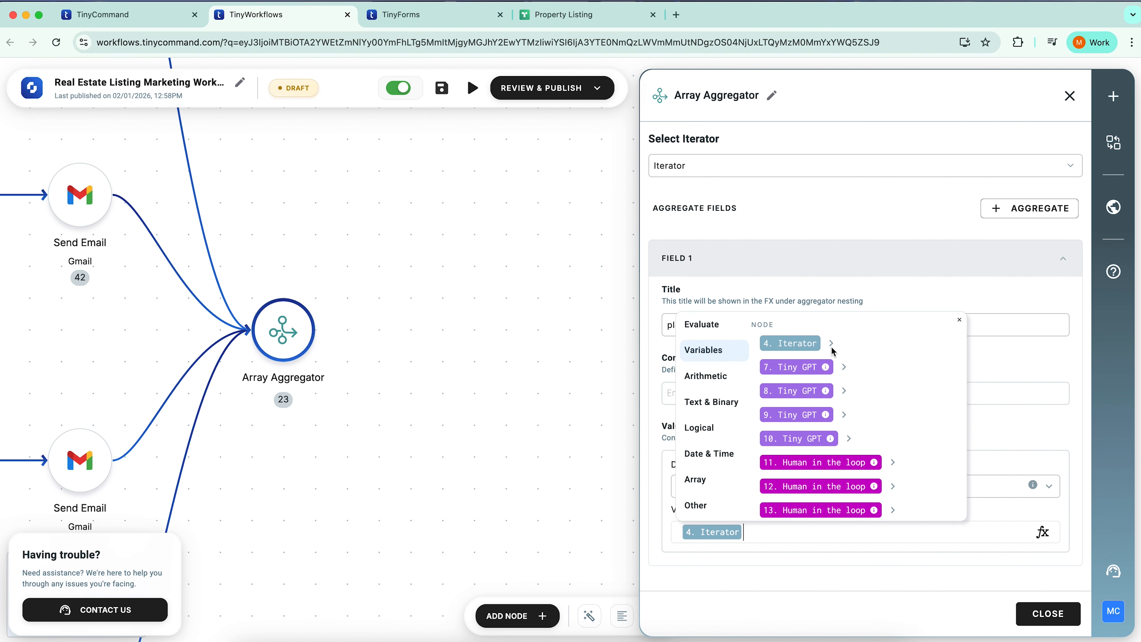
pyautogui.click(831, 346)
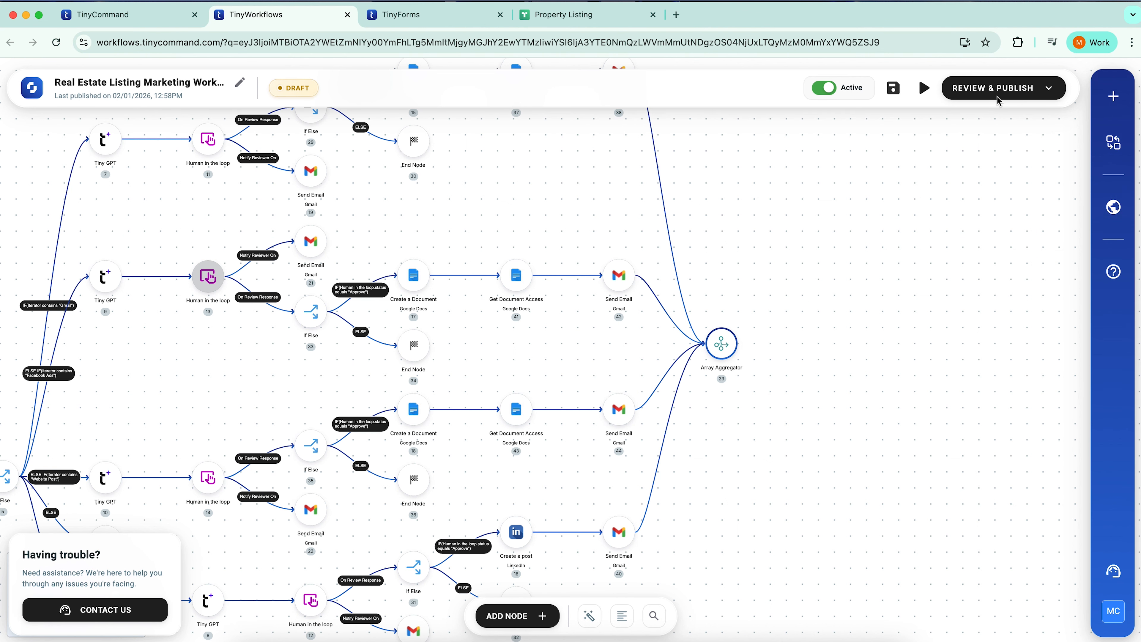
# Step: Review the workflow's publish overview and publish the Real Estate Listing Marketing Workflow
pyautogui.click(996, 96)
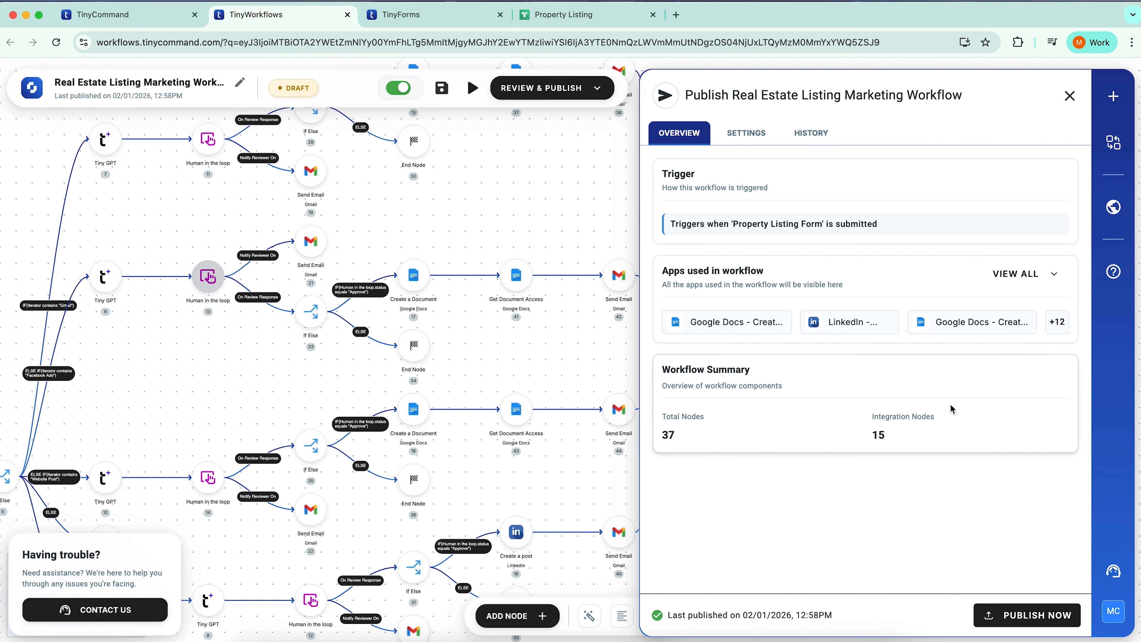
pyautogui.click(1016, 615)
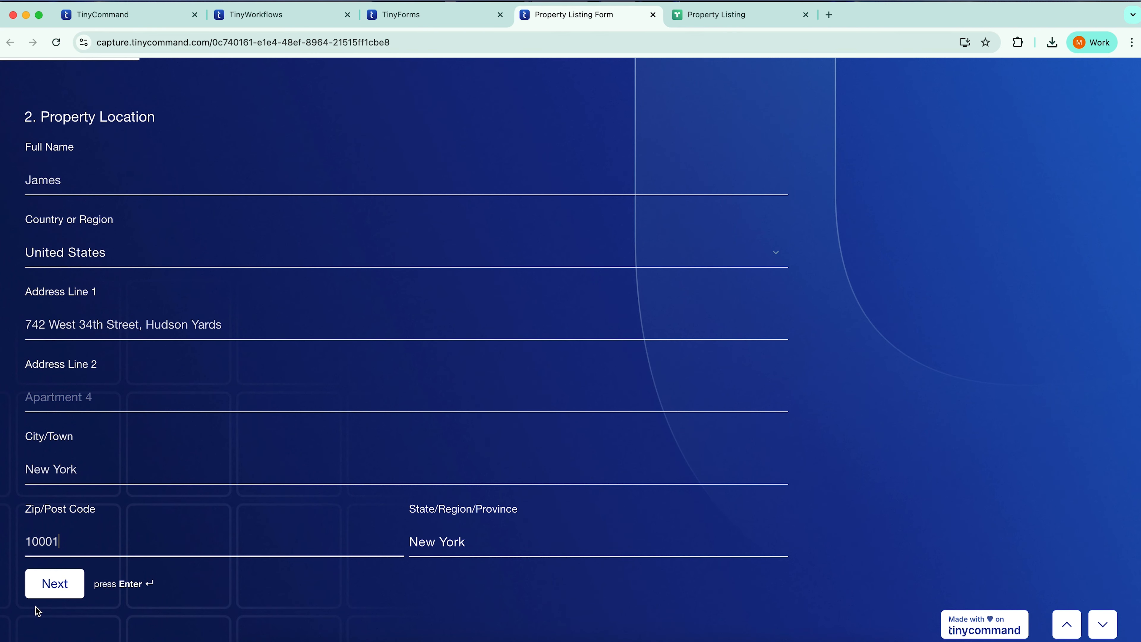
# Step: Continue past the completed property location and choose Residential off-plan as listing type and 2 BHK as unit configuration
pyautogui.click(48, 592)
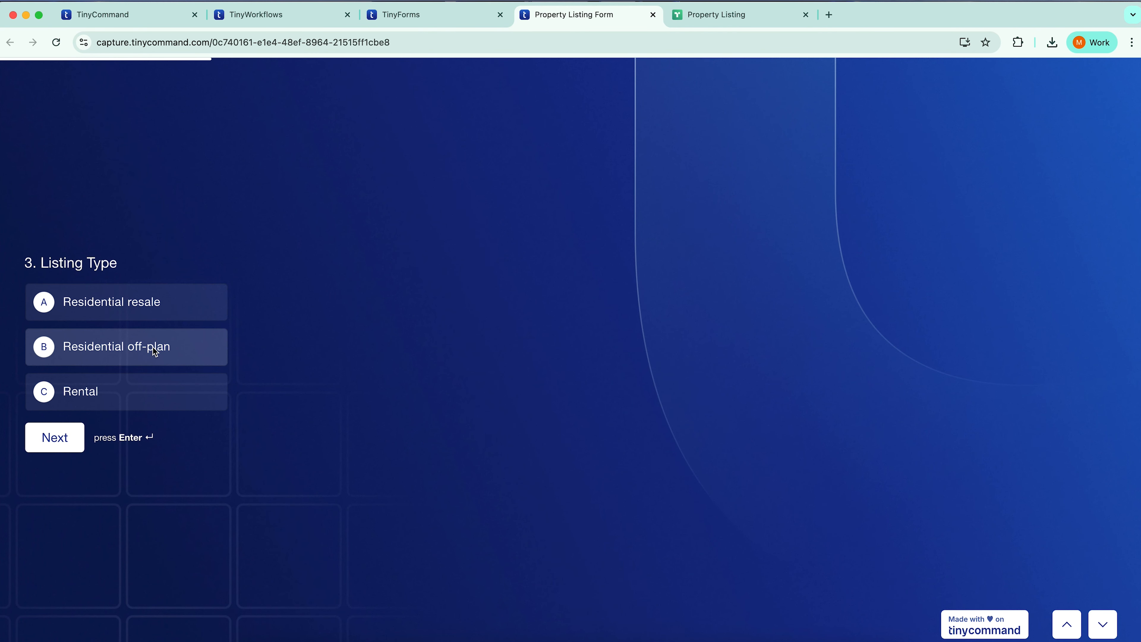
pyautogui.click(155, 351)
pyautogui.click(65, 444)
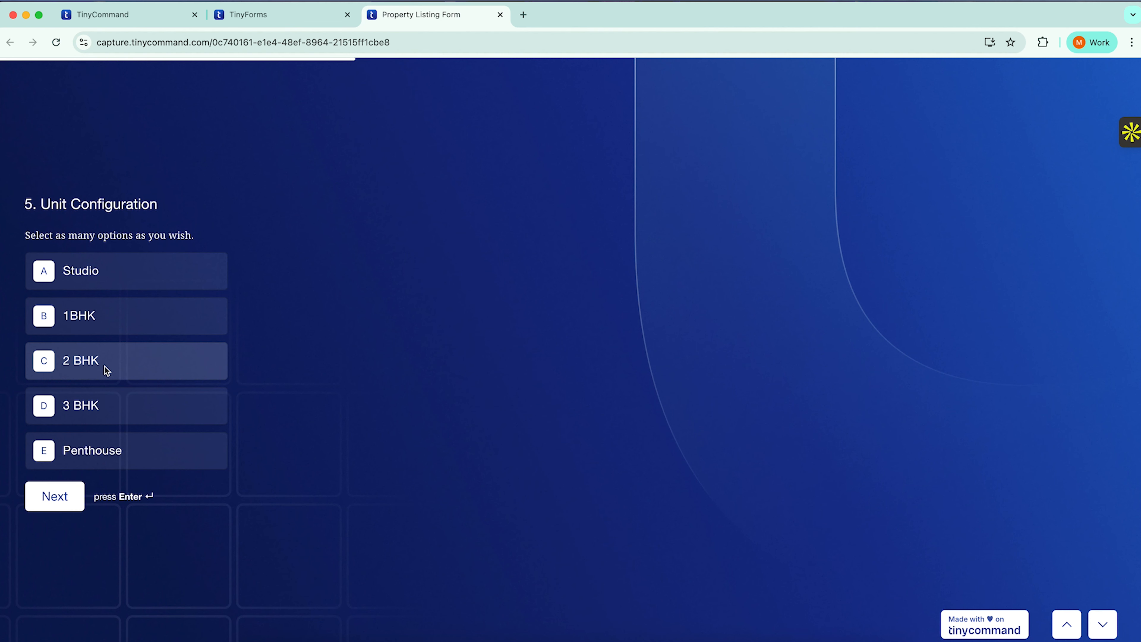
pyautogui.click(106, 364)
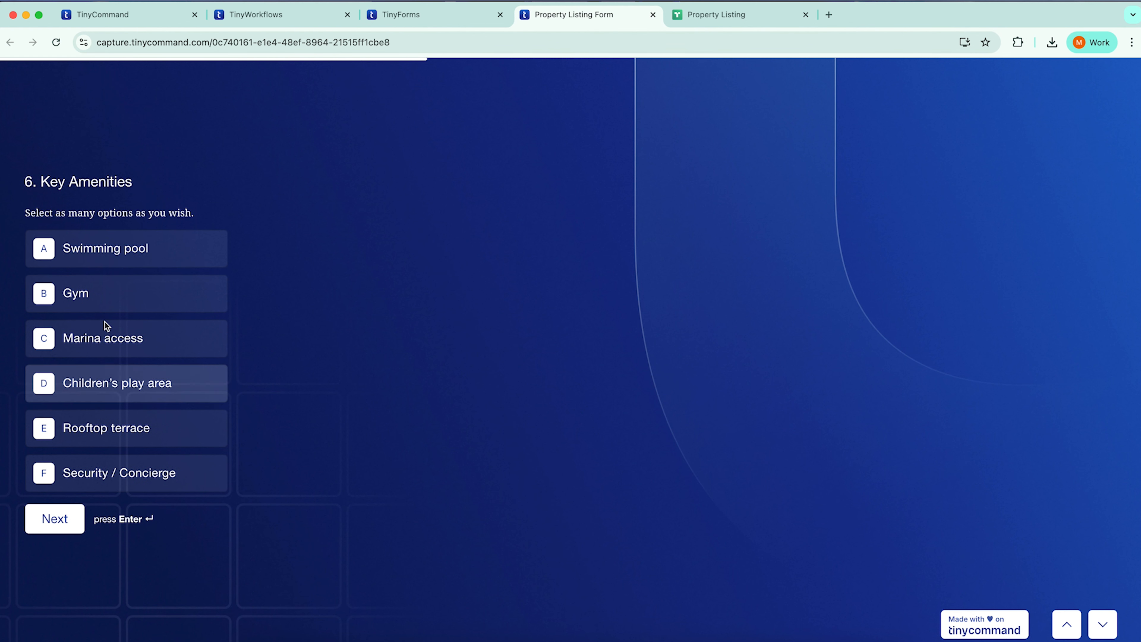
# Step: Select and submit the key amenities, including Swimming pool, Gym, Children's play area, Rooftop terrace and Security / Concierge
pyautogui.click(193, 248)
pyautogui.click(189, 293)
pyautogui.click(112, 336)
pyautogui.click(112, 338)
pyautogui.click(117, 382)
pyautogui.click(118, 420)
pyautogui.click(155, 473)
pyautogui.press('Return')
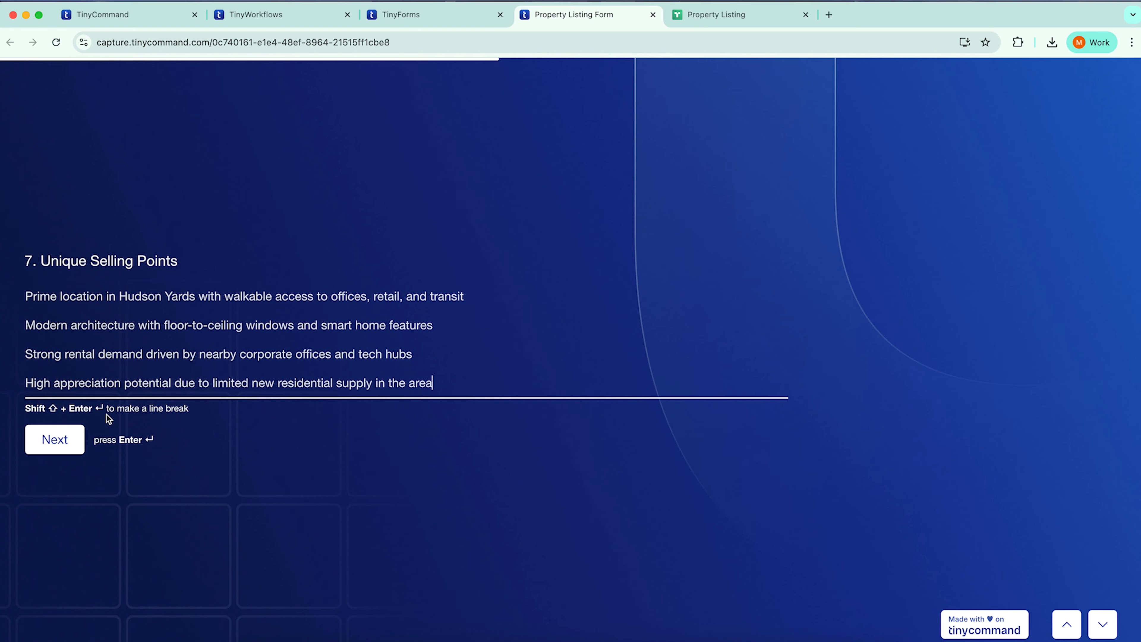
# Step: Submit the unique selling points and set the target buyer profile to End-user families, Working professionals, Investors and Luxury buyers
pyautogui.click(56, 443)
pyautogui.click(151, 282)
pyautogui.click(148, 315)
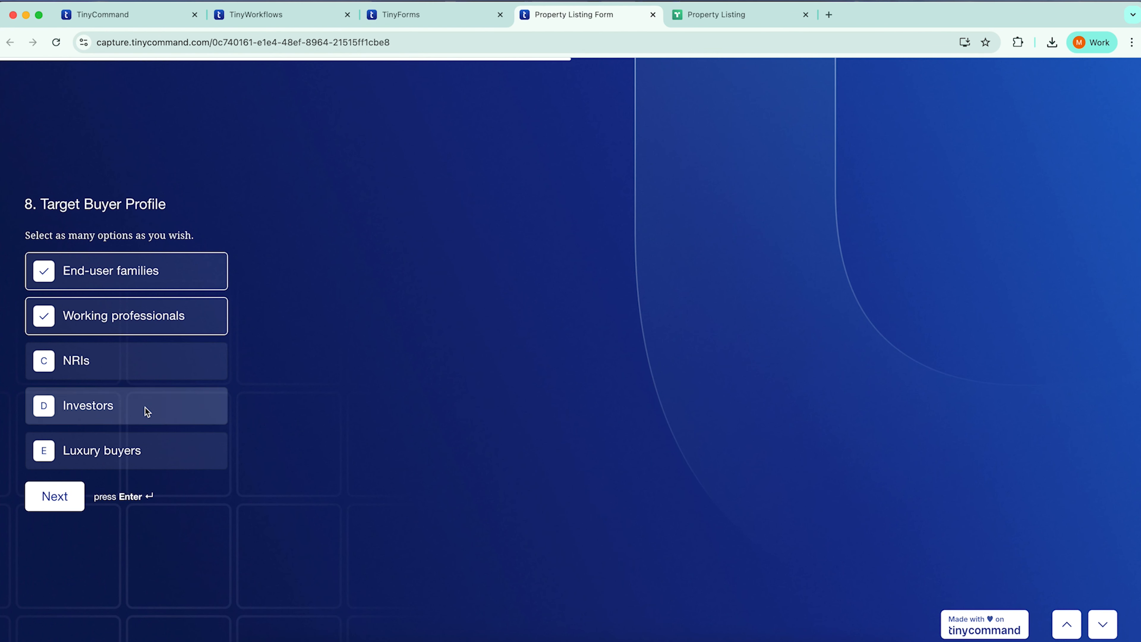
pyautogui.click(145, 406)
pyautogui.click(128, 451)
pyautogui.click(42, 503)
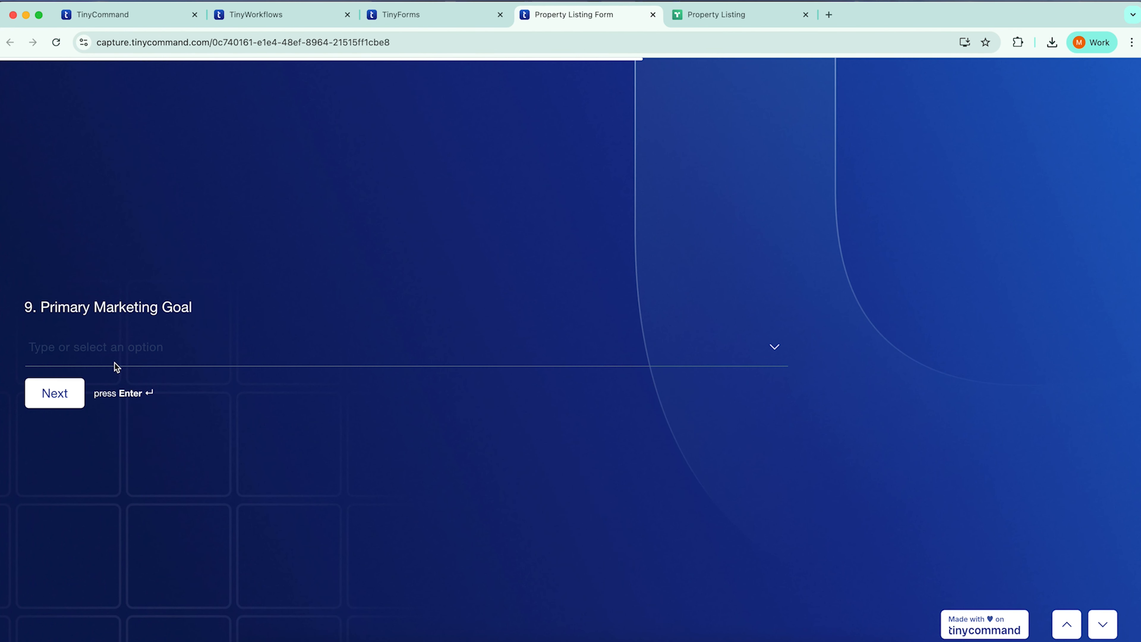
# Step: Set the primary marketing goal to Lead generation and choose Gmail and Linkedin Post as the platforms
pyautogui.click(124, 346)
pyautogui.click(88, 419)
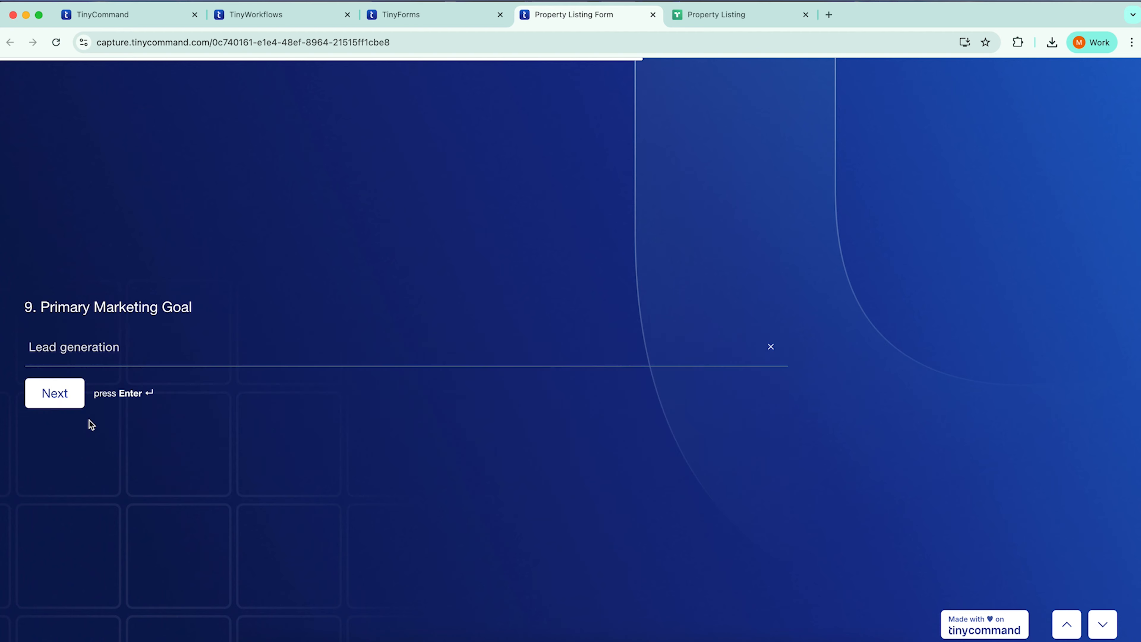
pyautogui.click(76, 398)
pyautogui.click(143, 310)
pyautogui.click(127, 380)
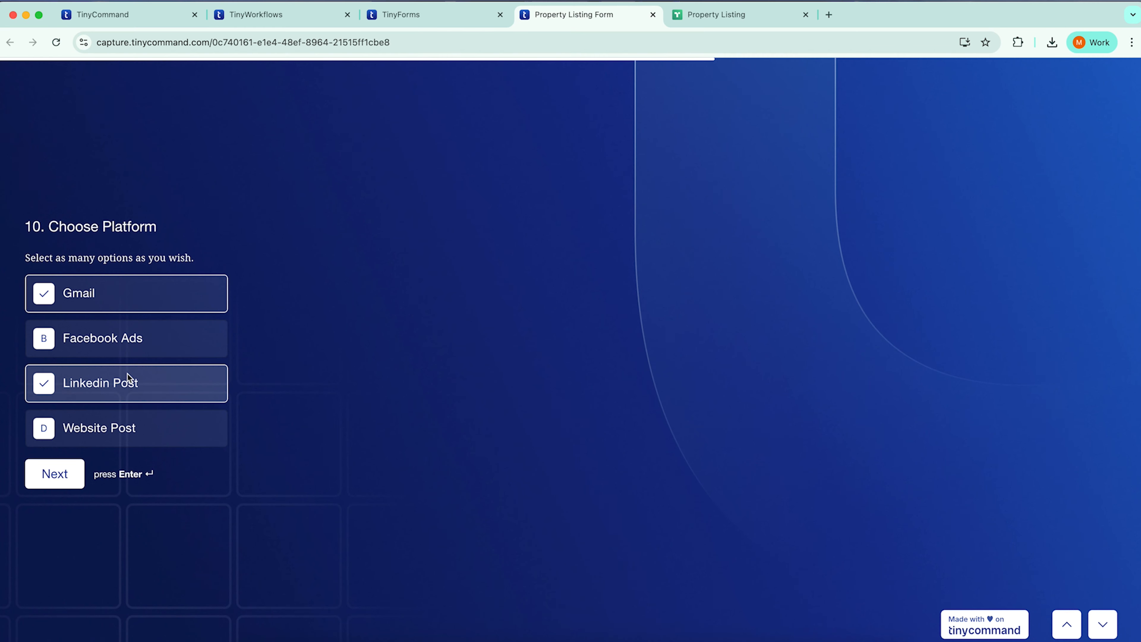
pyautogui.click(58, 475)
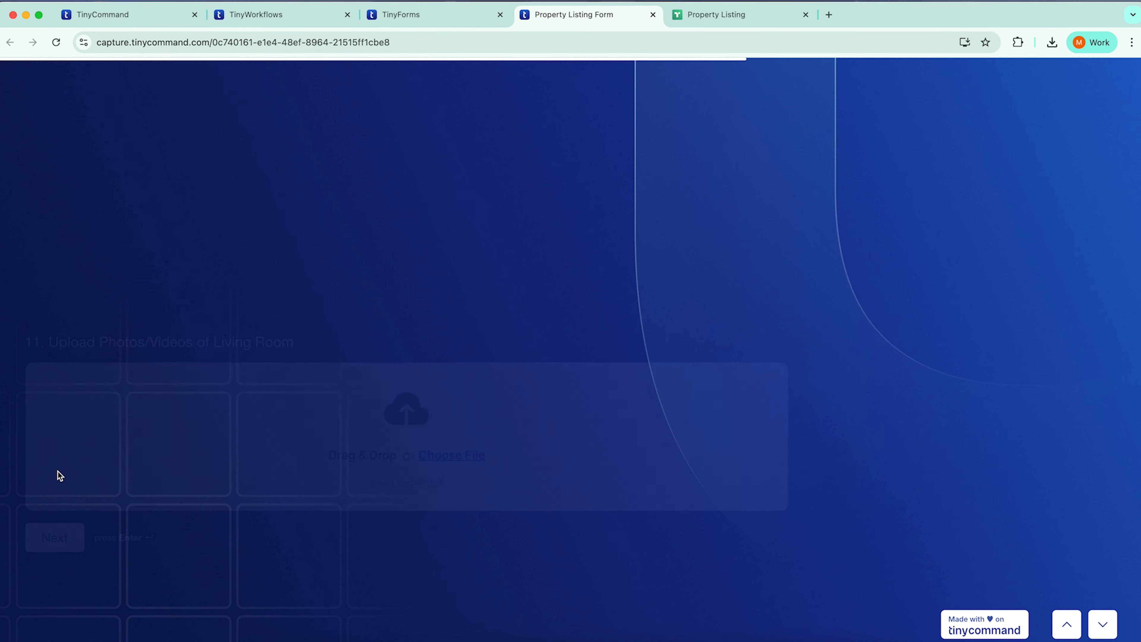
# Step: Upload Living Room.webp from the real estate workflow folder inside Meet as the living room photo and submit the answer
pyautogui.click(448, 366)
pyautogui.click(472, 241)
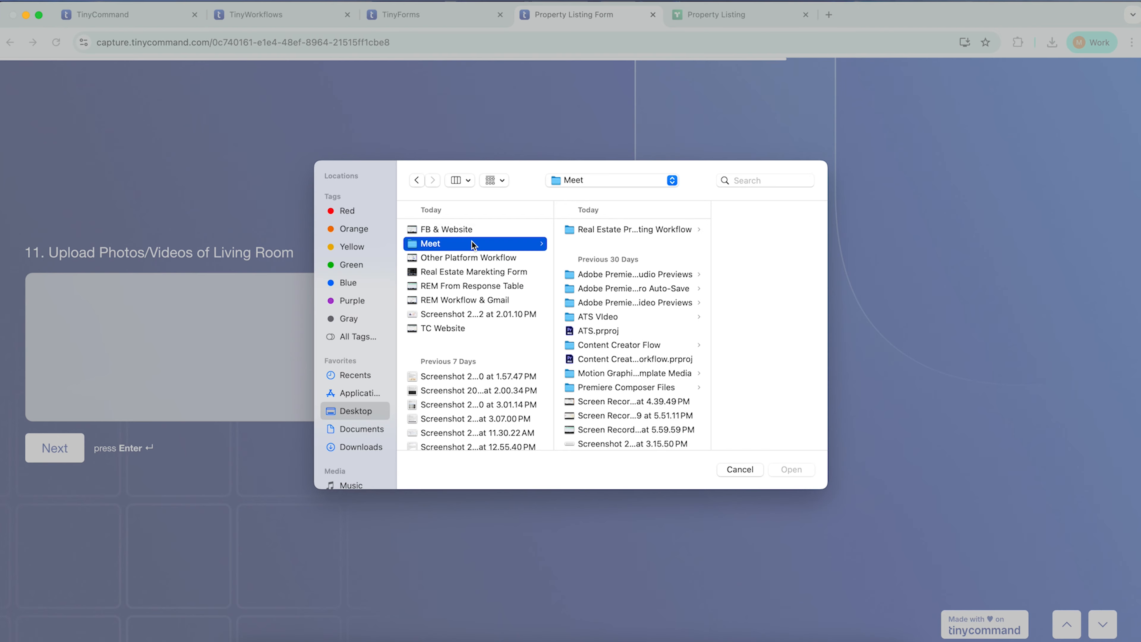
pyautogui.click(601, 229)
pyautogui.doubleClick(729, 301)
pyautogui.click(79, 430)
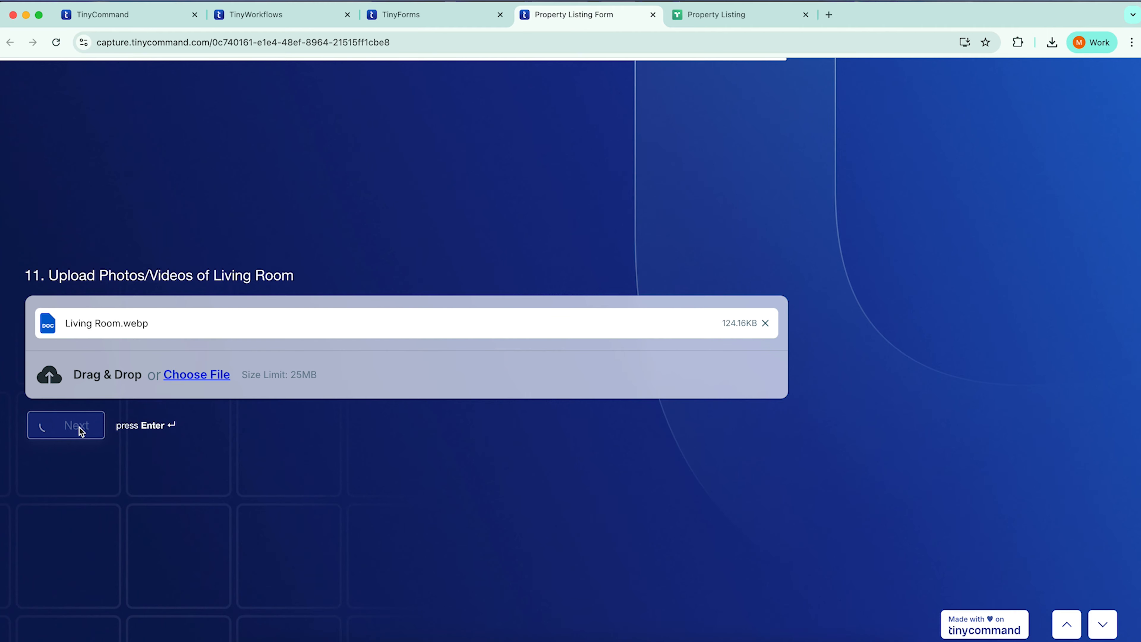
# Step: Upload Primary Room.webp as the primary bedroom photo and Secondary Room.webp as the secondary bedroom photo
pyautogui.click(451, 367)
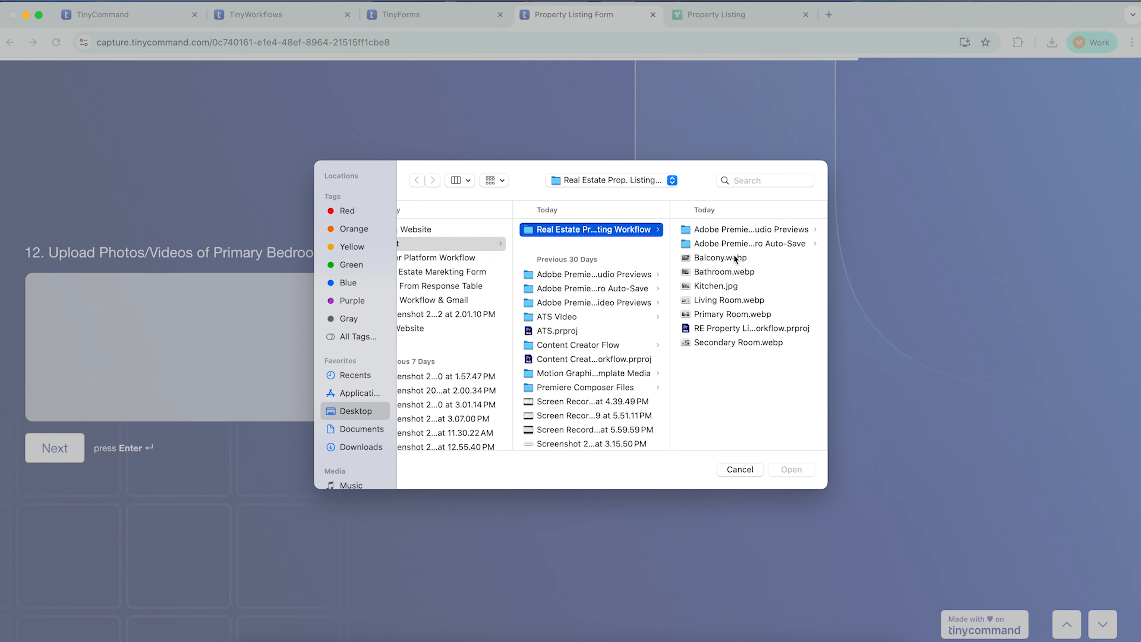
pyautogui.doubleClick(719, 313)
pyautogui.click(44, 406)
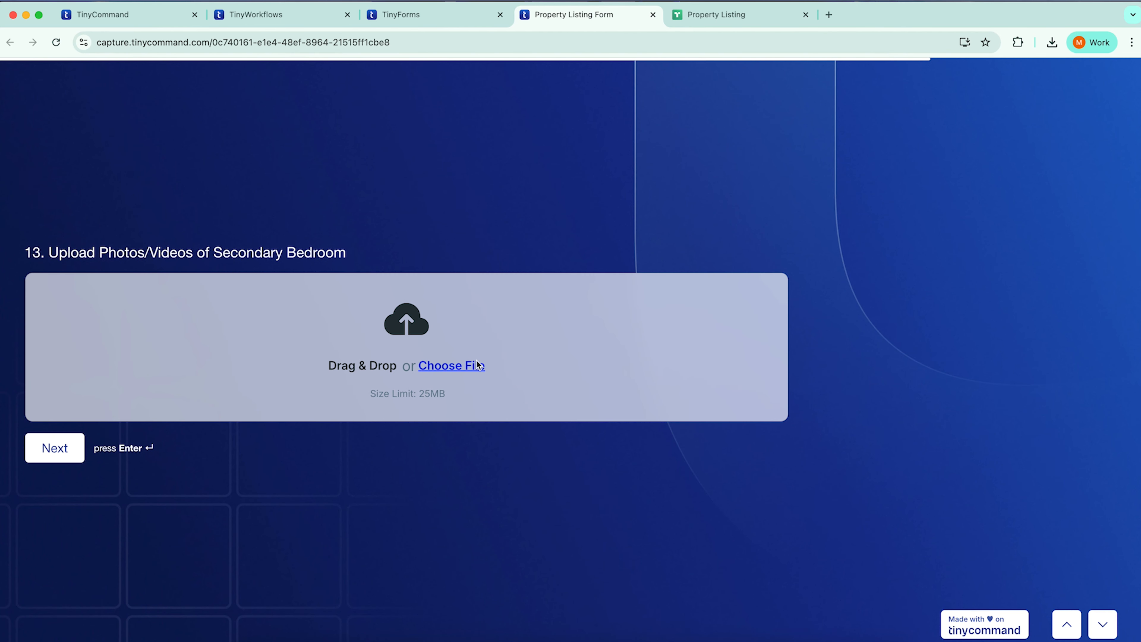
pyautogui.click(474, 366)
pyautogui.doubleClick(728, 342)
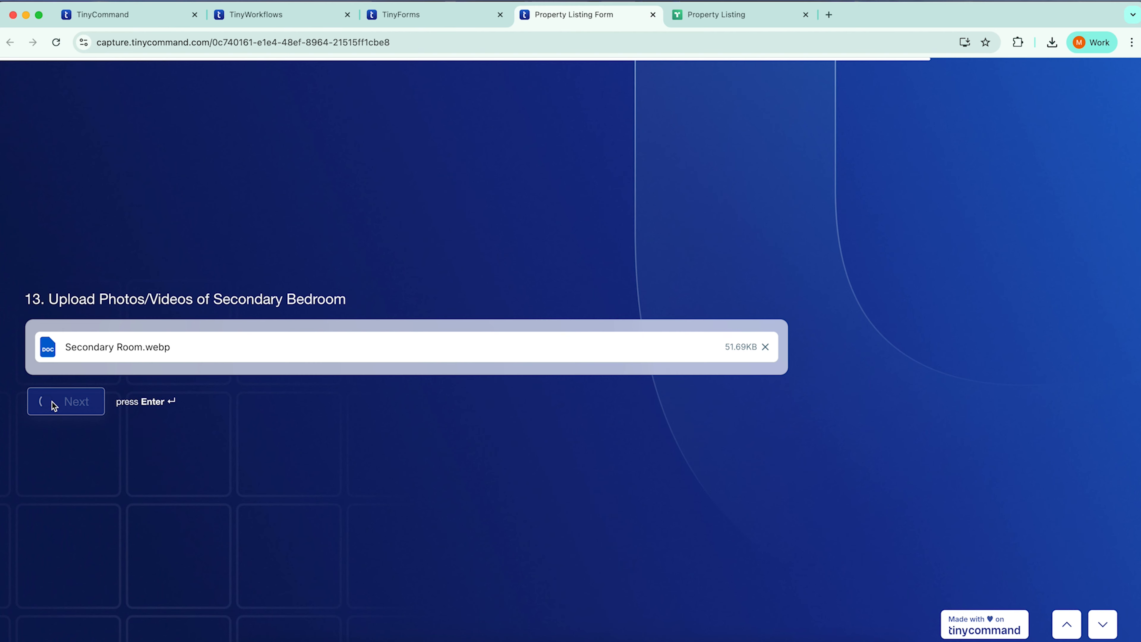
# Step: Upload Bathroom.webp as the bathroom photo and continue to the following question
pyautogui.click(454, 364)
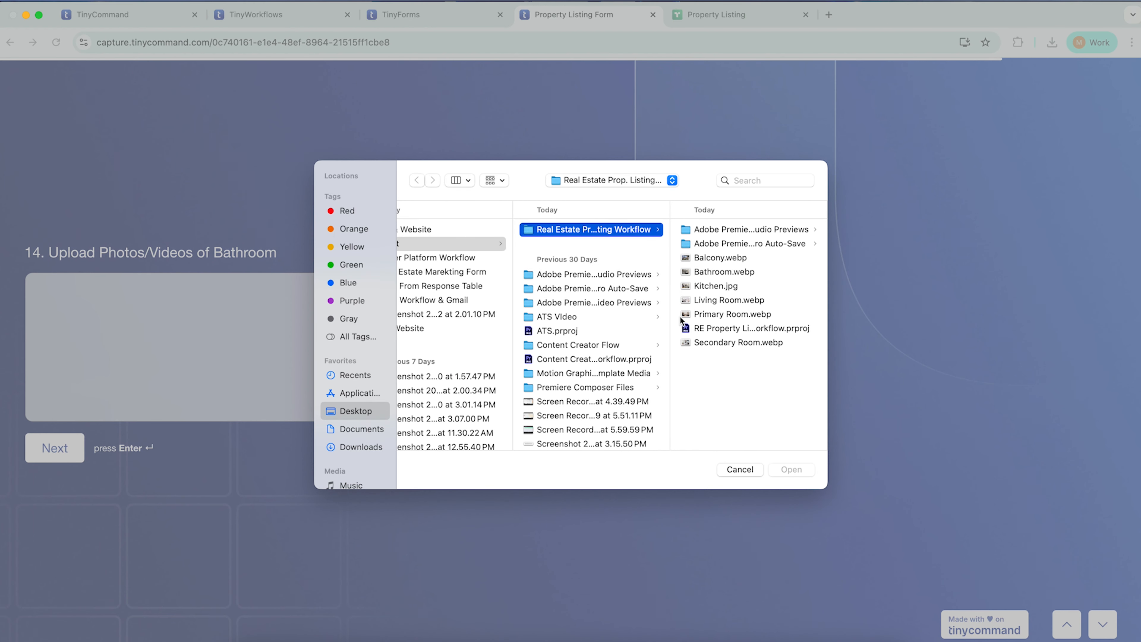
pyautogui.doubleClick(742, 273)
pyautogui.click(72, 400)
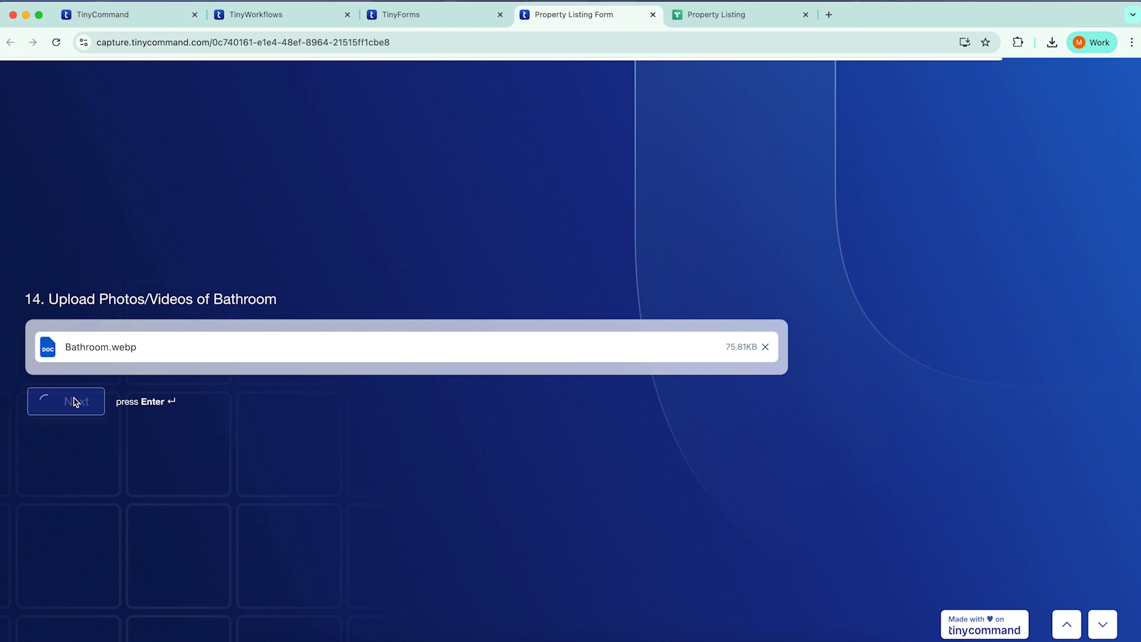
# Step: Upload Kitchen.jpg as the kitchen photo and Balcony.webp as the balcony photo
pyautogui.click(458, 366)
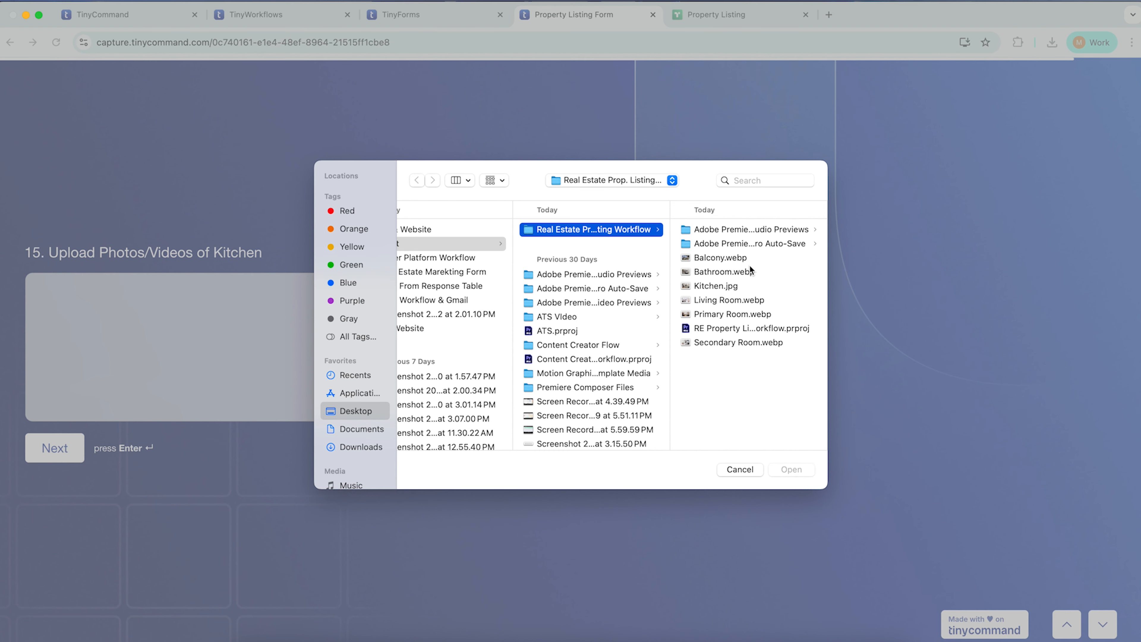
pyautogui.doubleClick(715, 286)
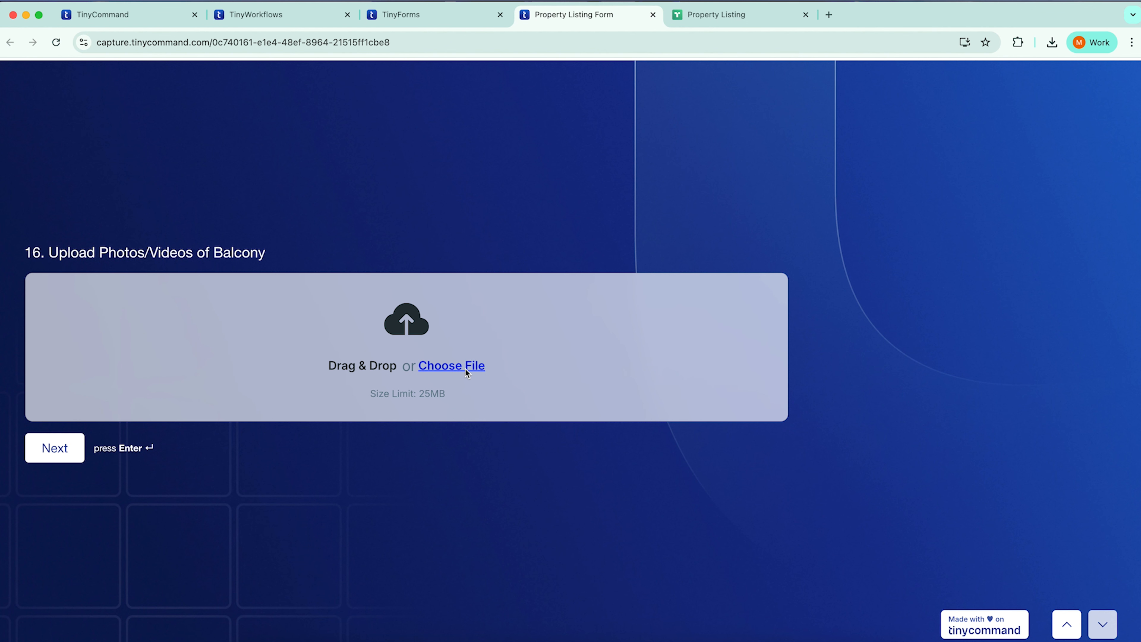
pyautogui.click(435, 365)
pyautogui.doubleClick(739, 258)
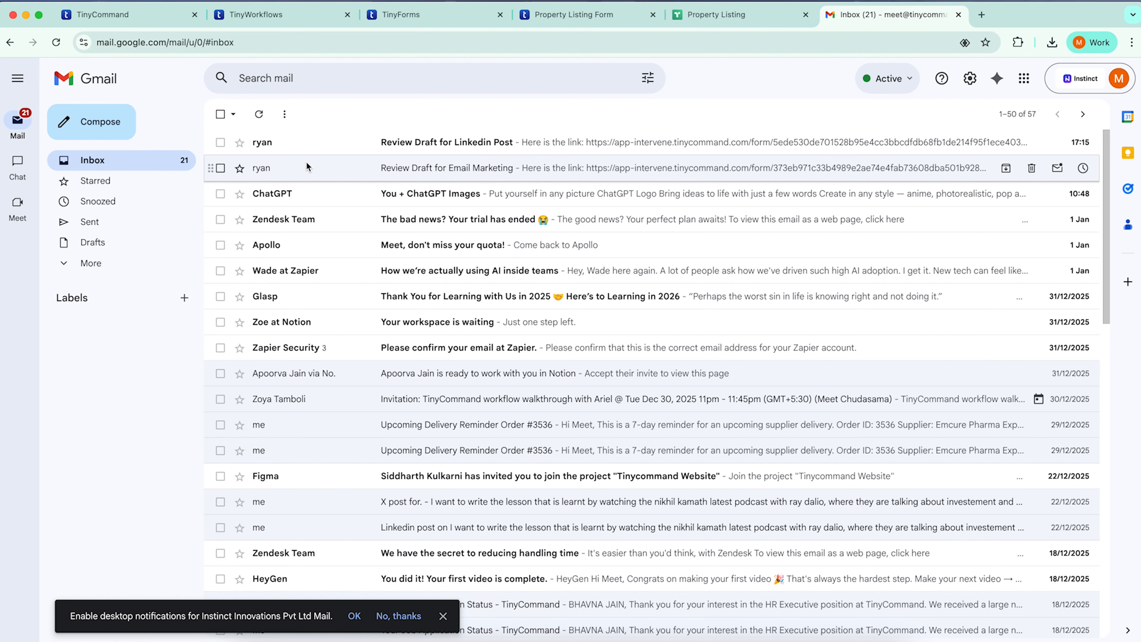
# Step: In Gmail, follow the review links in the Email Marketing and Linkedin Post draft emails and complete the draft review
pyautogui.click(306, 161)
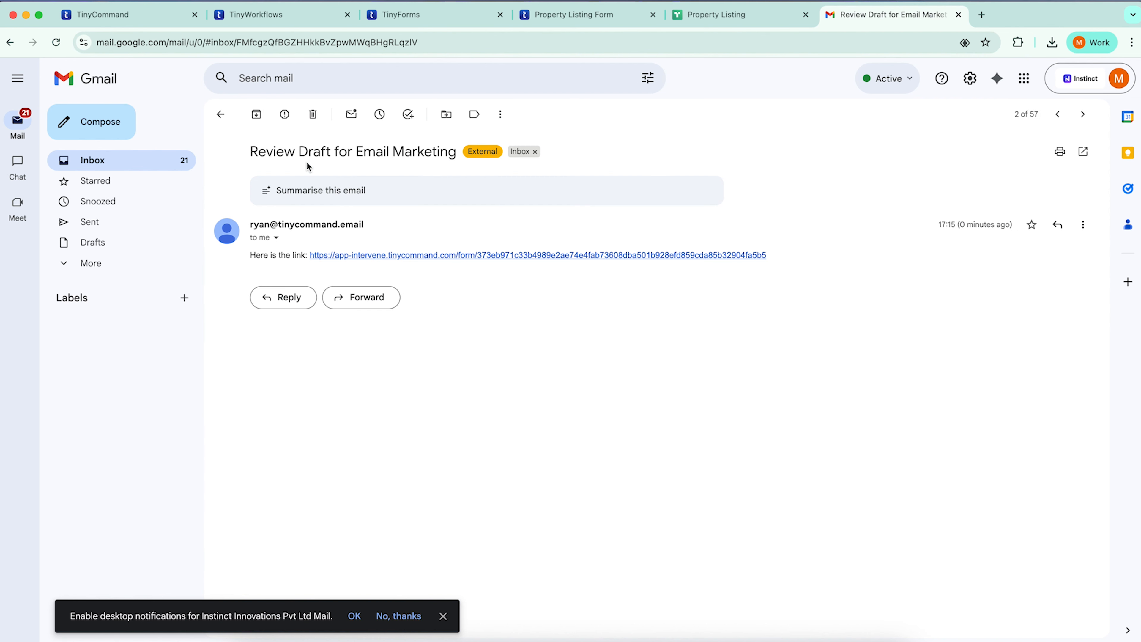
pyautogui.click(366, 259)
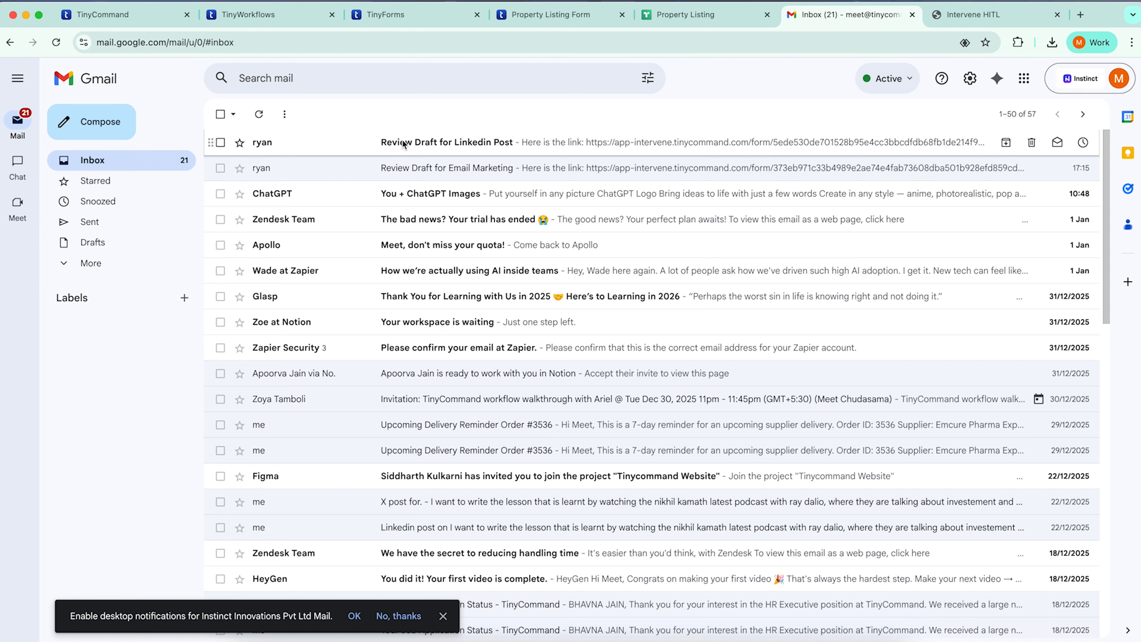
pyautogui.click(381, 139)
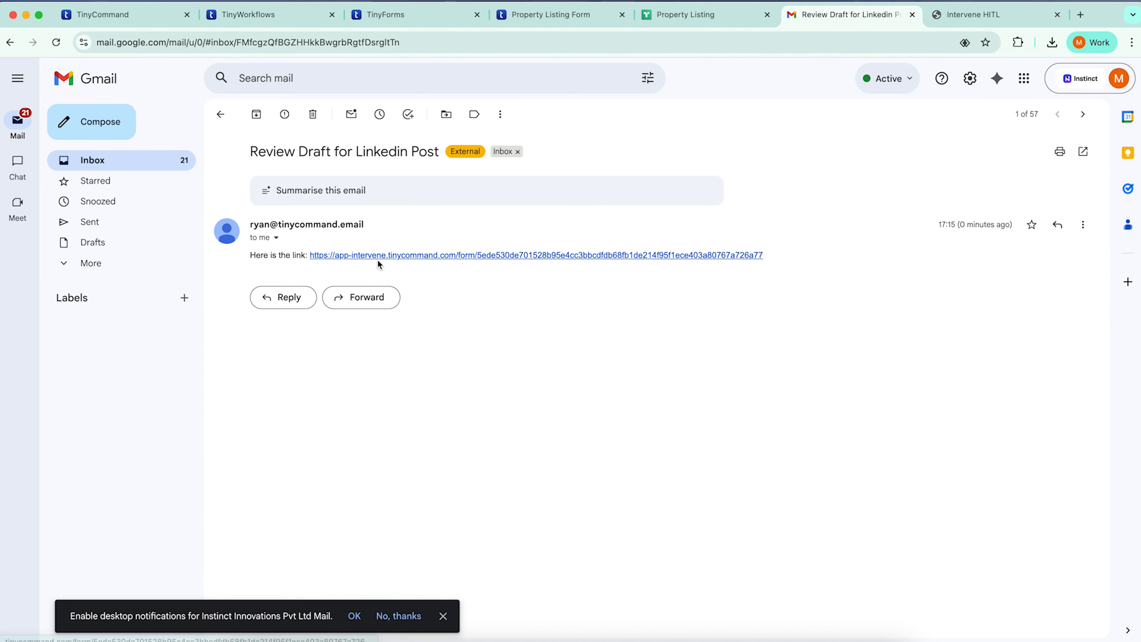
pyautogui.click(377, 260)
pyautogui.scroll(-3, 643, 205)
pyautogui.click(972, 628)
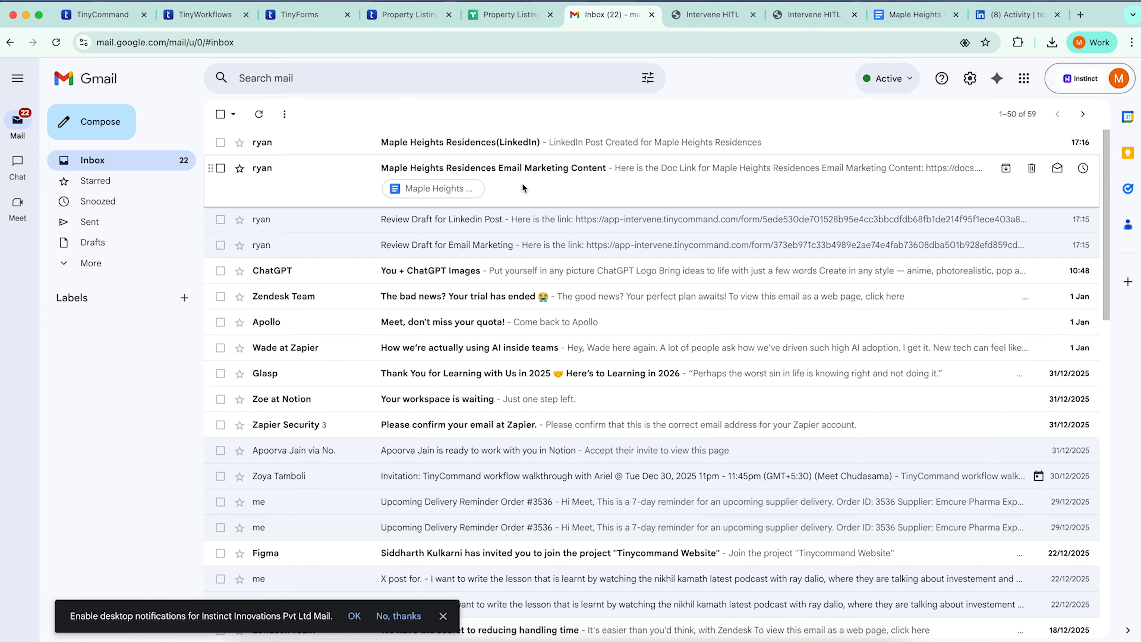
# Step: Open the Maple Heights Residences Email Marketing Content email and examine the linked Google Doc down to the photo links
pyautogui.click(522, 183)
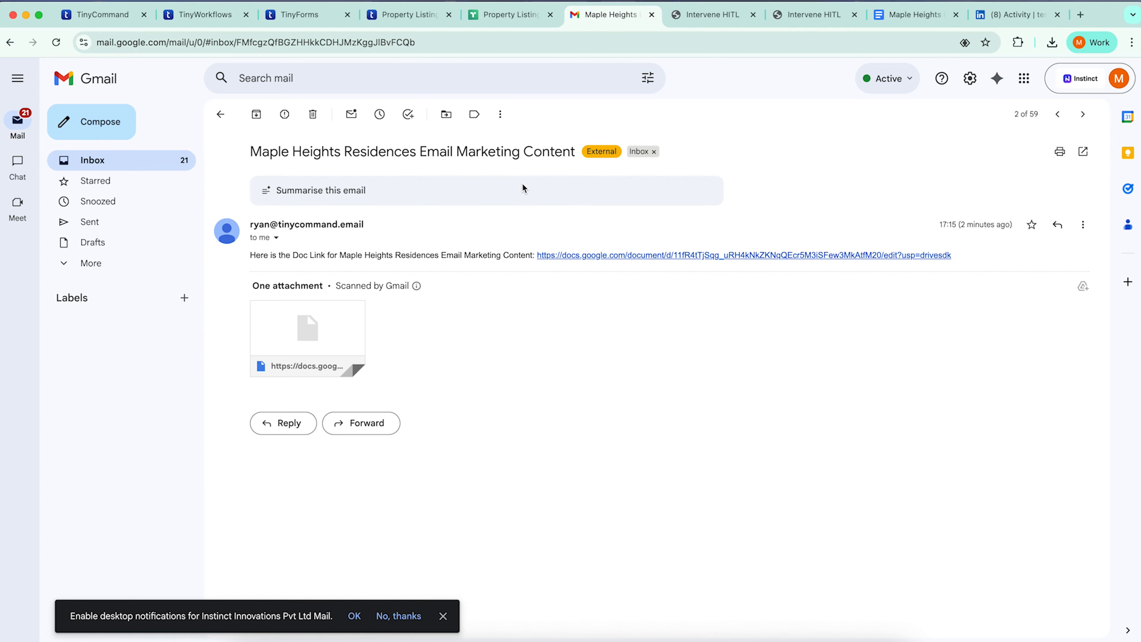
pyautogui.click(578, 257)
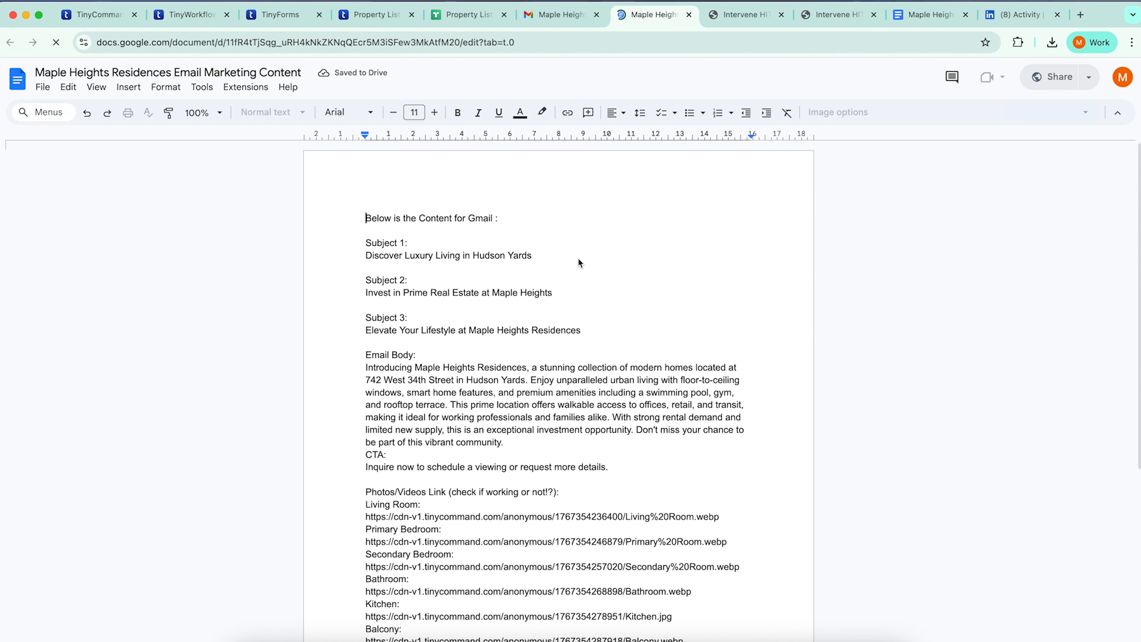
pyautogui.scroll(-5, 578, 262)
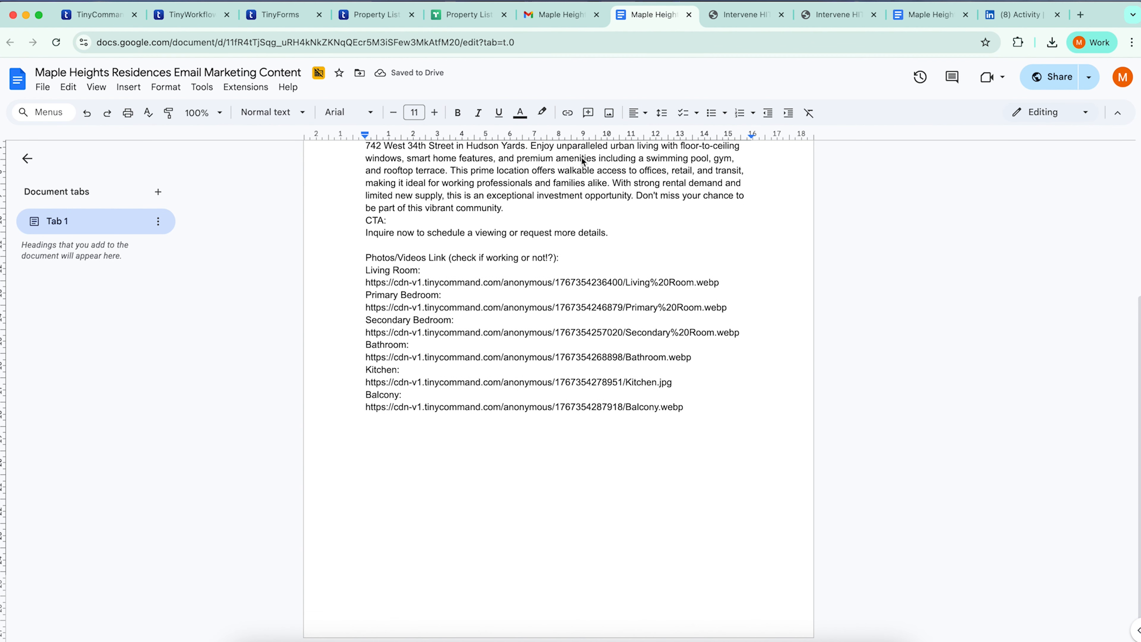
# Step: Return to Gmail, read the Maple Heights Residences LinkedIn email, and examine the published property post on LinkedIn
pyautogui.click(562, 18)
pyautogui.press('k')
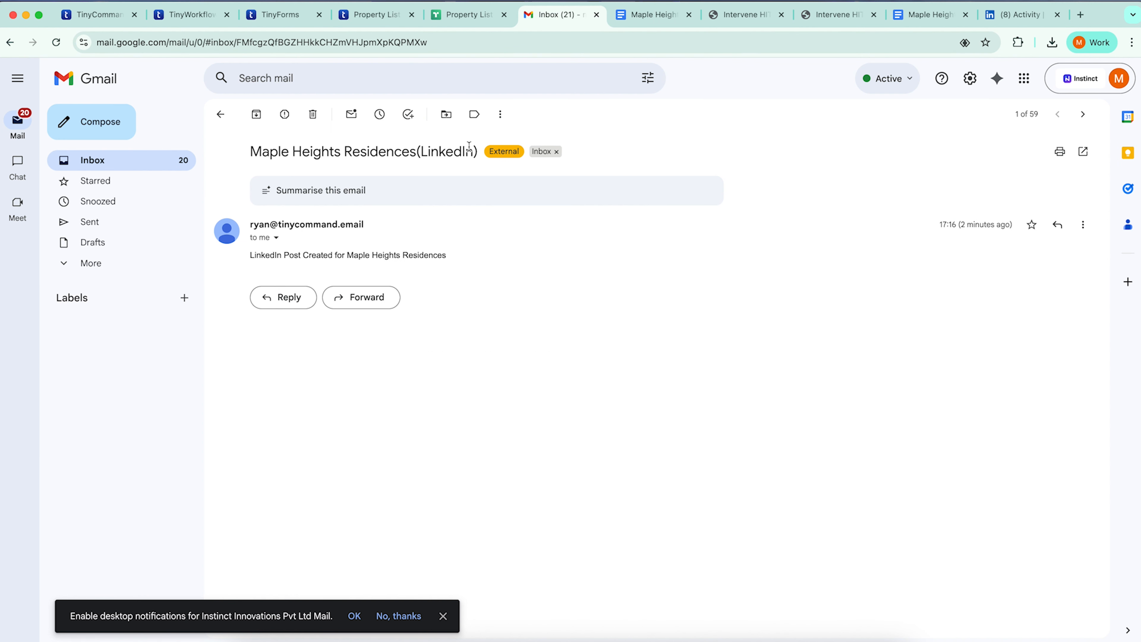
pyautogui.moveTo(242, 264); pyautogui.dragTo(447, 265)
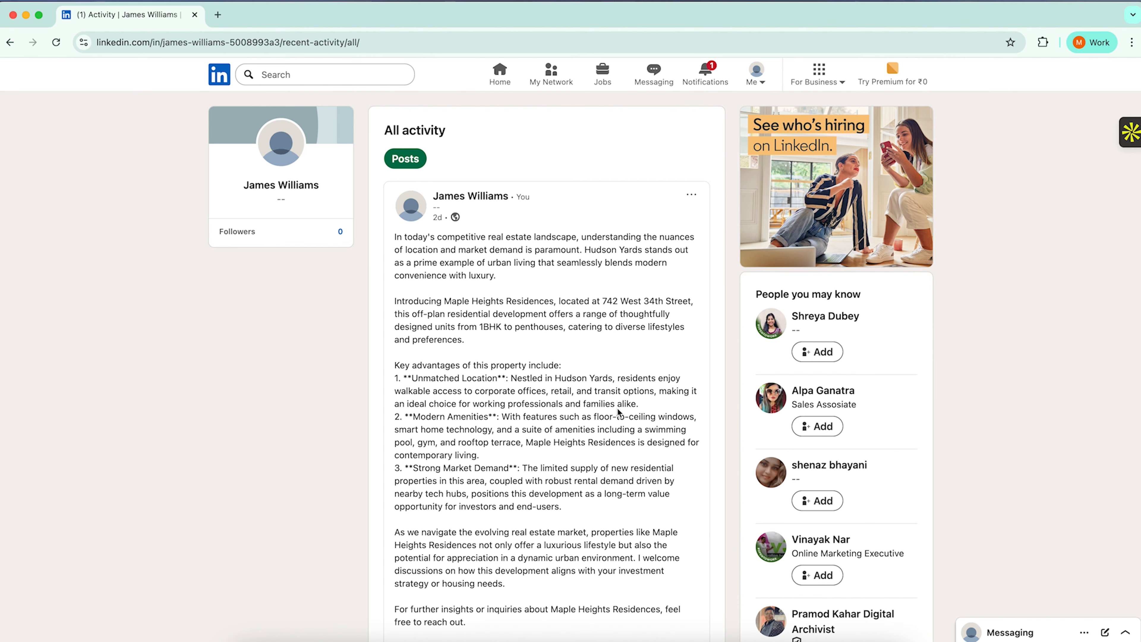
pyautogui.scroll(-3, 615, 445)
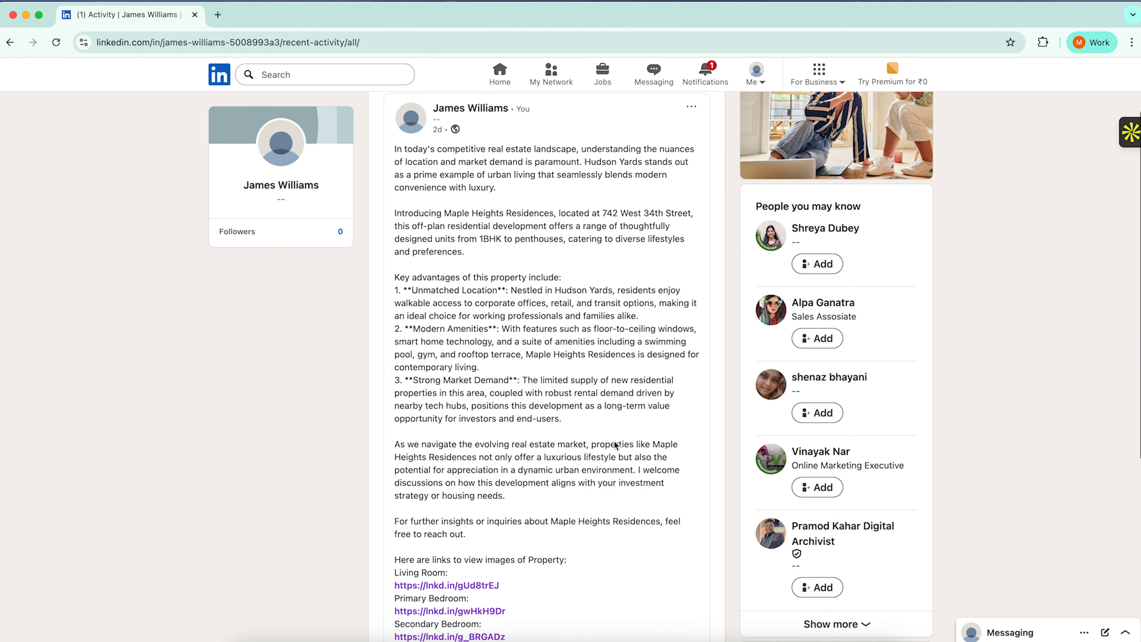